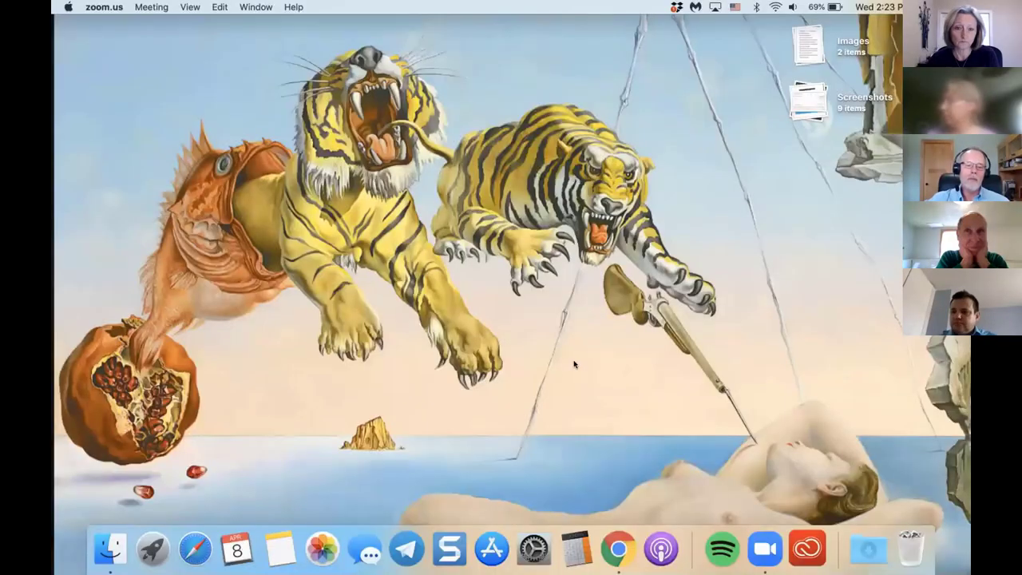
Switch to Chrome, view the presentation slide on the most valuable local marketing services, and return to the browser window
{"action": "key", "text": "super+Tab"}
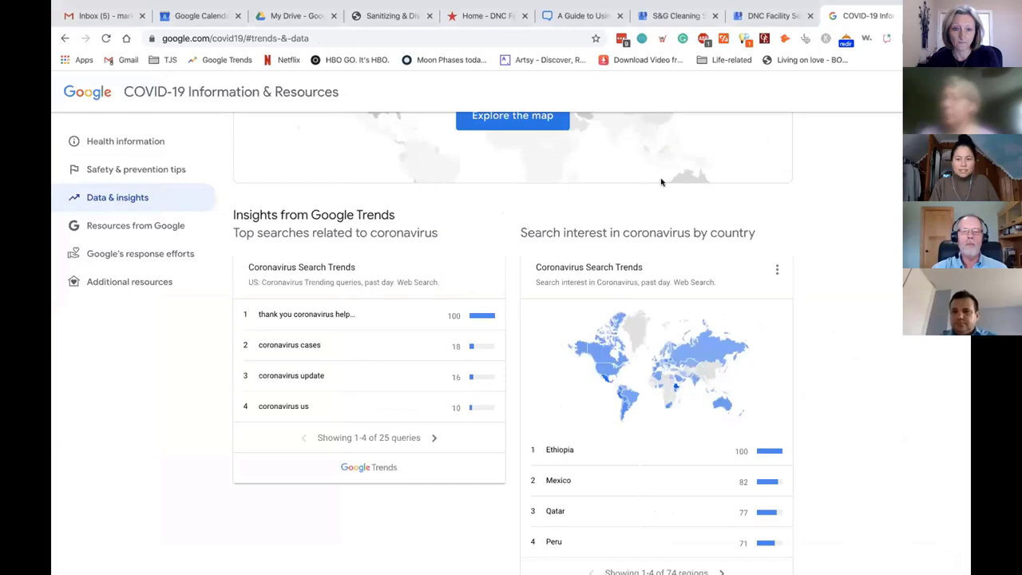
{"action": "key", "text": "ctrl+Right"}
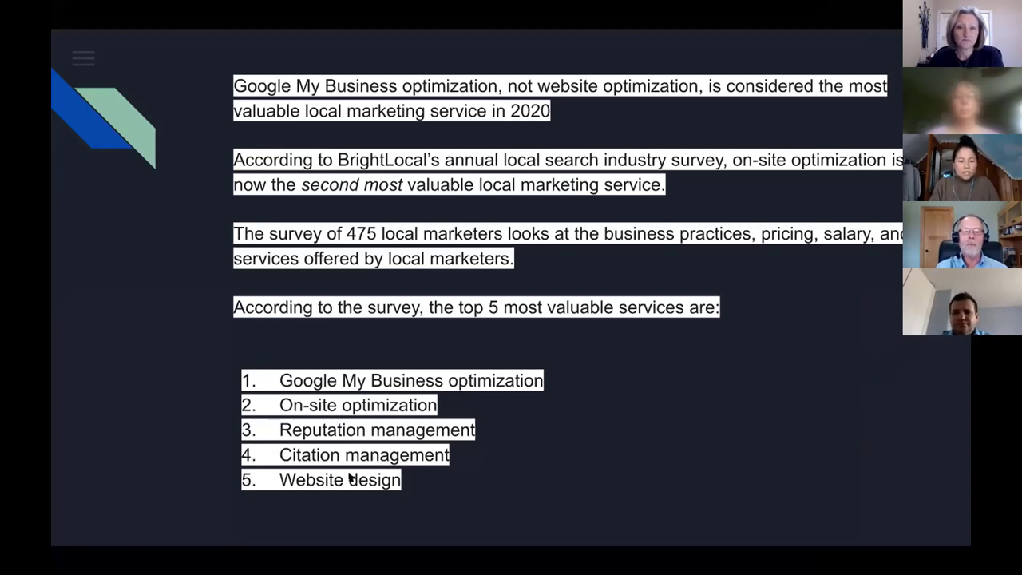
{"action": "mouse_move", "coordinate": [155, 533]}
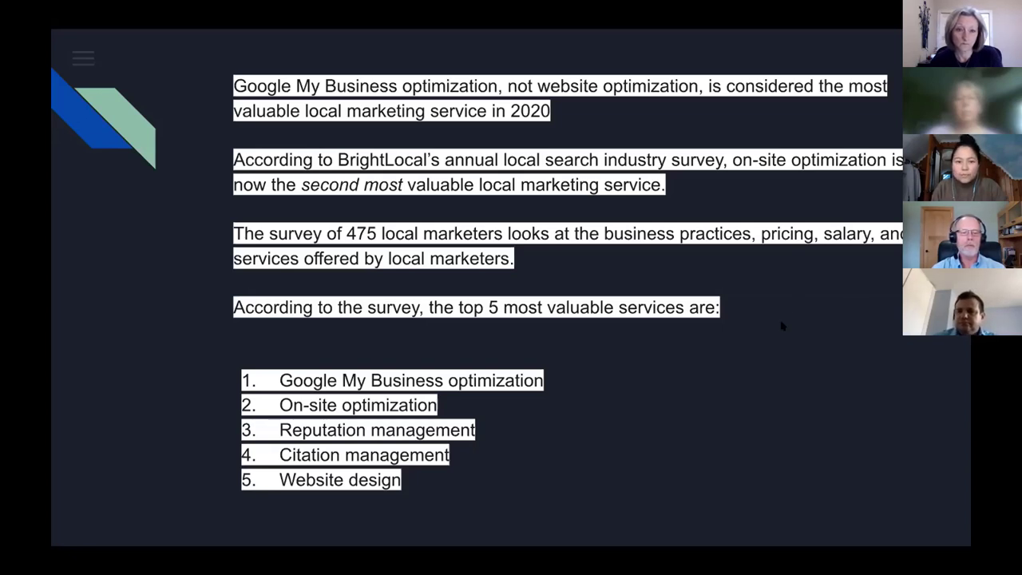
{"action": "key", "text": "ctrl+Left"}
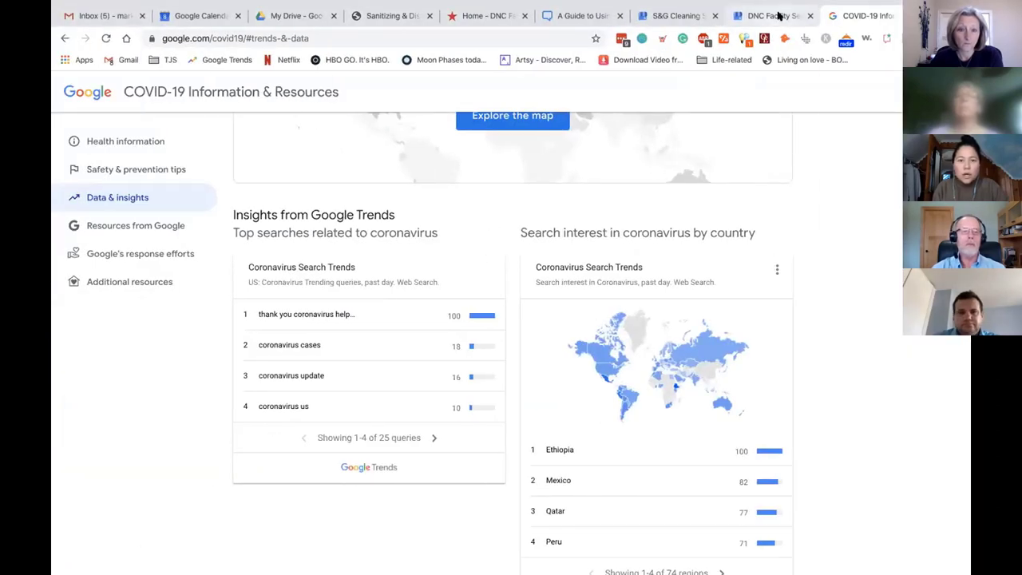
Open the DNC Facility Services listing and review its business info, including service areas, hours, contact details and closure options
{"action": "left_click", "coordinate": [778, 16]}
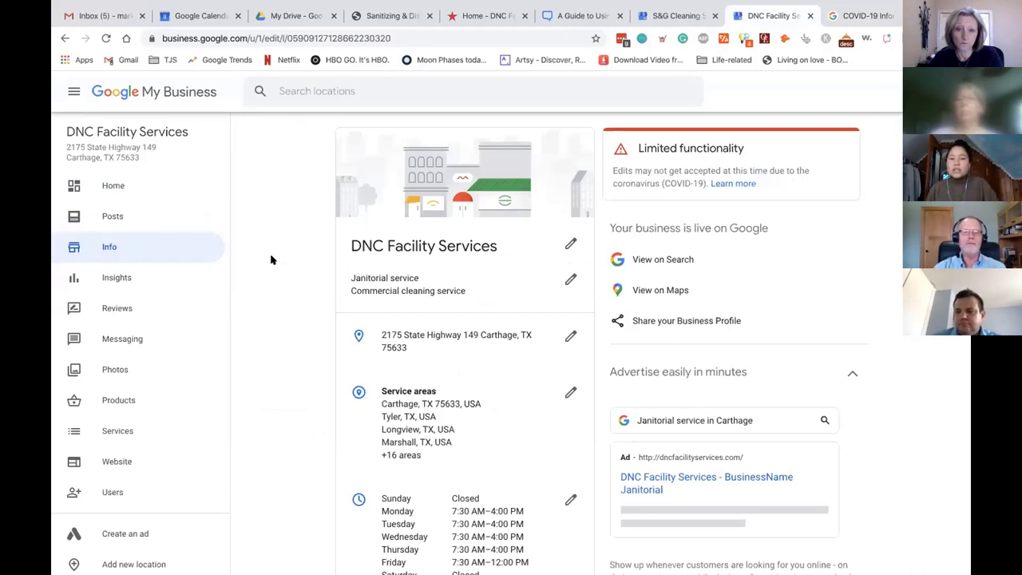
{"action": "scroll", "coordinate": [271, 260], "scroll_direction": "down", "scroll_amount": 3}
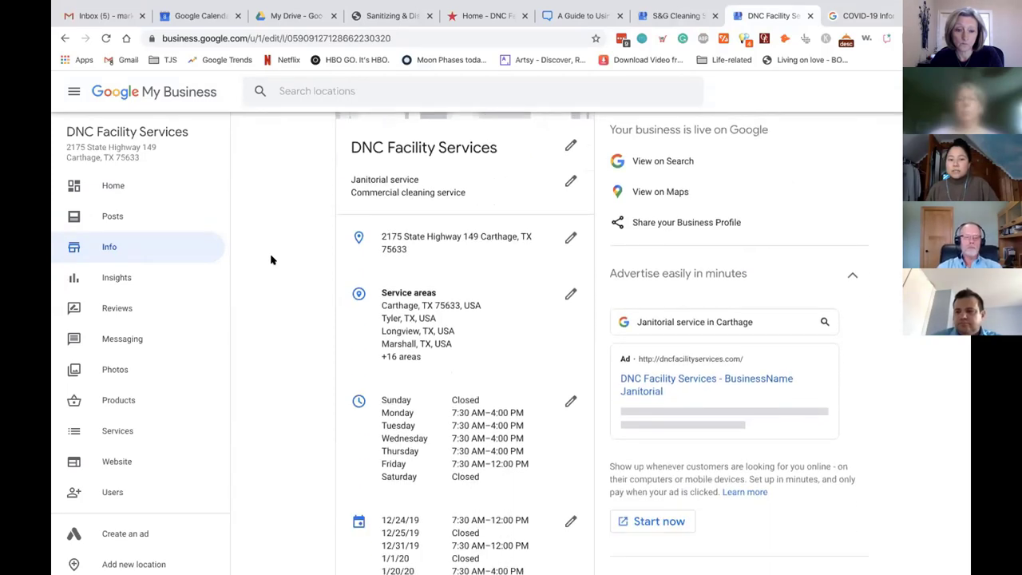
{"action": "scroll", "coordinate": [271, 260], "scroll_direction": "down", "scroll_amount": 3}
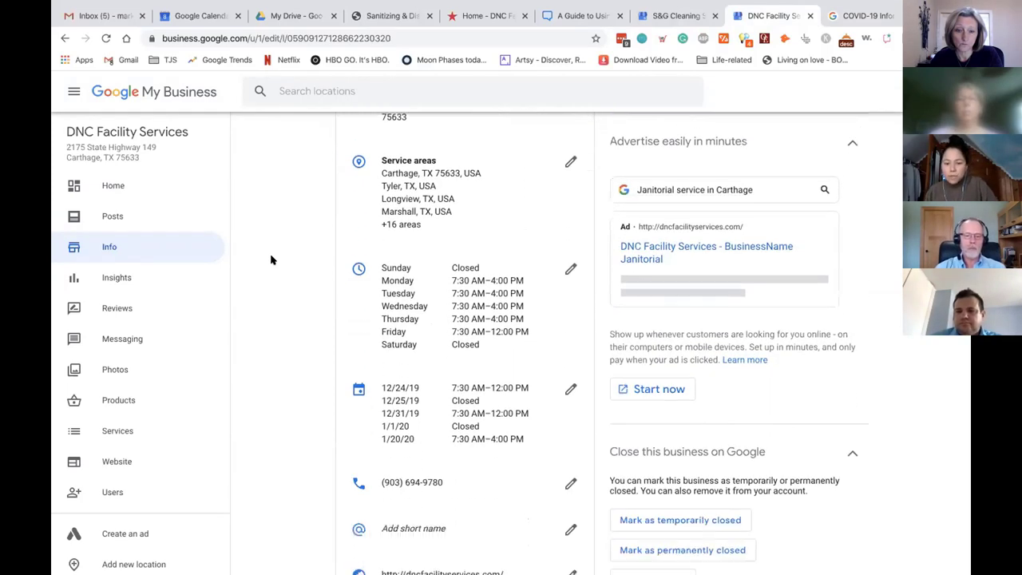
{"action": "scroll", "coordinate": [270, 259], "scroll_direction": "down", "scroll_amount": 3}
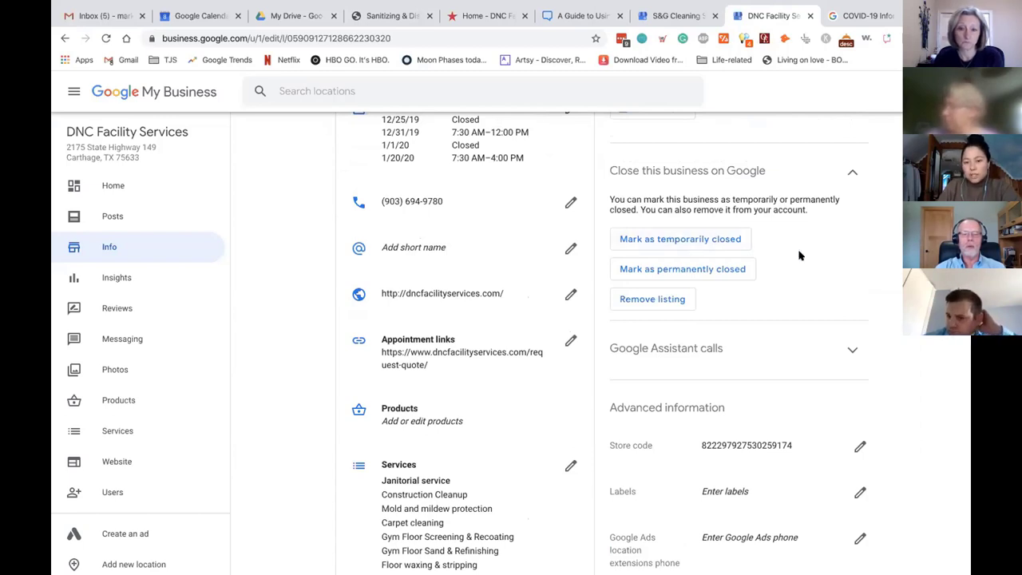
{"action": "scroll", "coordinate": [727, 259], "scroll_direction": "up", "scroll_amount": 1}
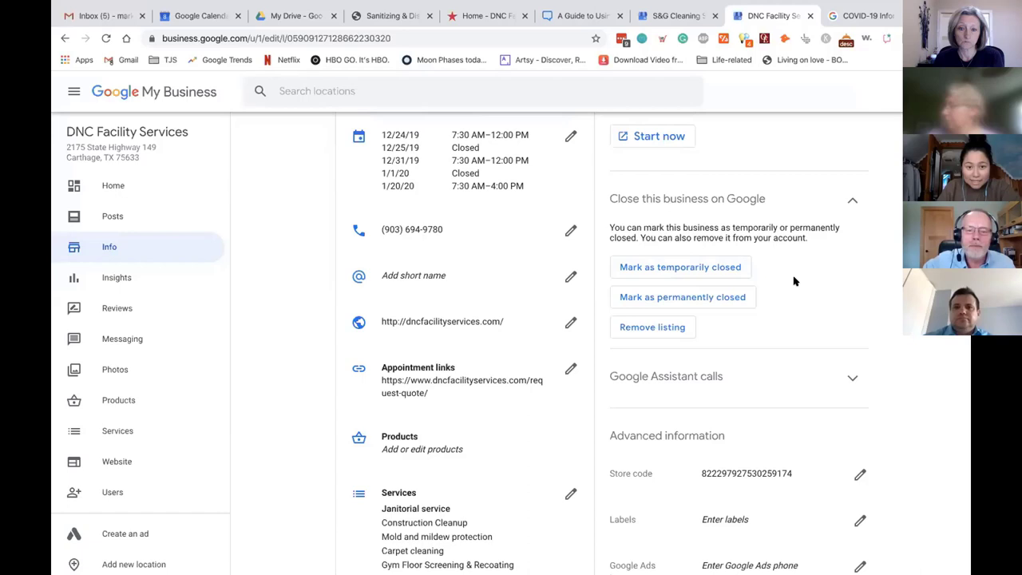
{"action": "scroll", "coordinate": [795, 280], "scroll_direction": "up", "scroll_amount": 3}
{"action": "scroll", "coordinate": [546, 204], "scroll_direction": "up", "scroll_amount": 3}
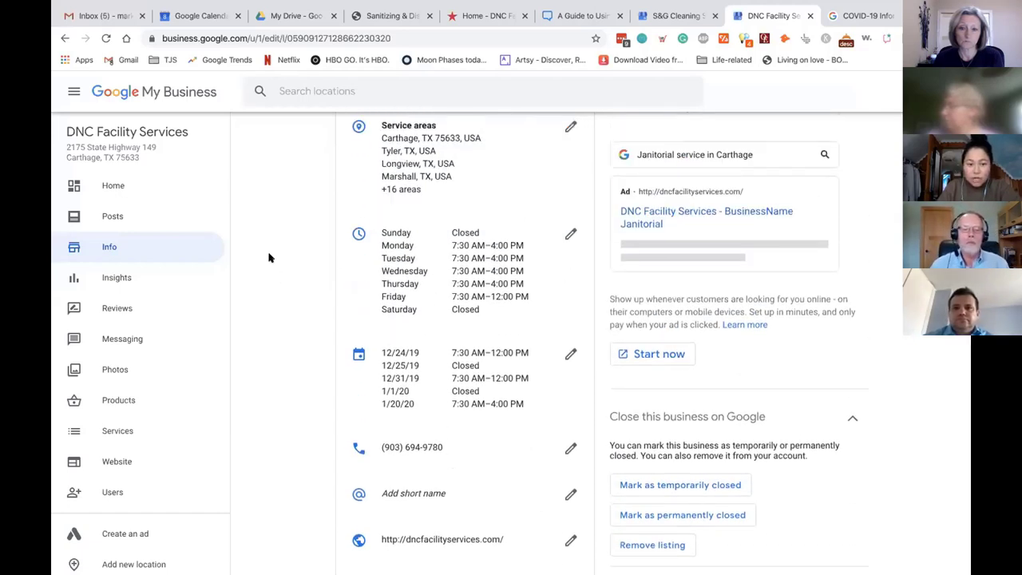
{"action": "scroll", "coordinate": [270, 255], "scroll_direction": "up", "scroll_amount": 1}
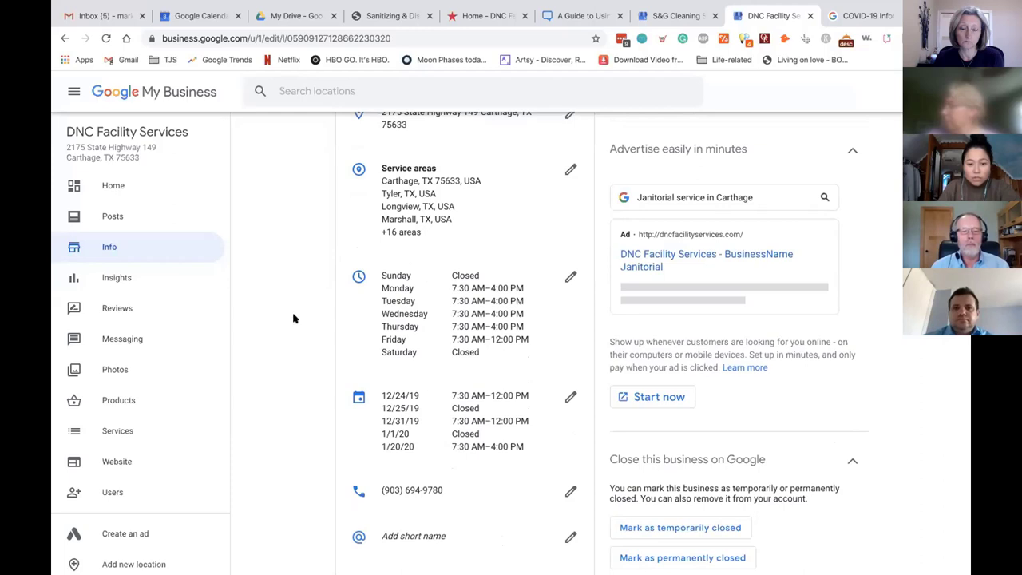
{"action": "scroll", "coordinate": [292, 317], "scroll_direction": "up", "scroll_amount": 1}
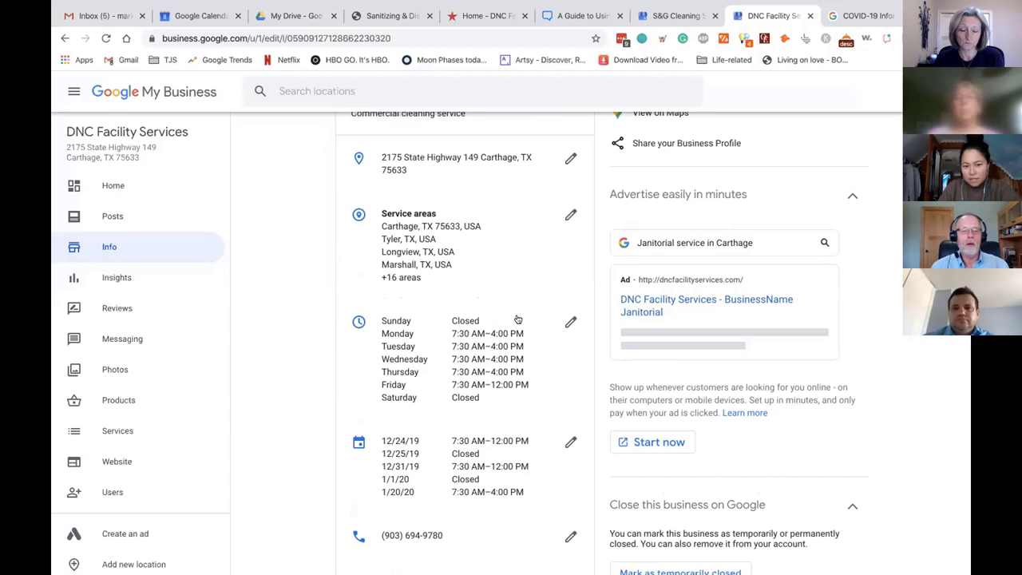
Look at the editable weekly business hours of the listing and cancel without changing them
{"action": "left_click", "coordinate": [570, 321]}
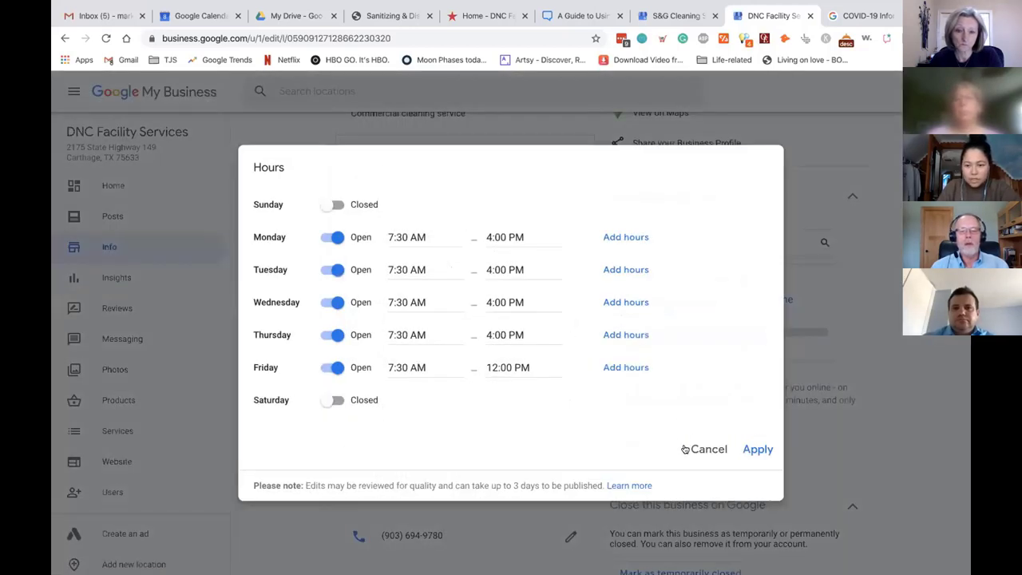
{"action": "left_click", "coordinate": [693, 449]}
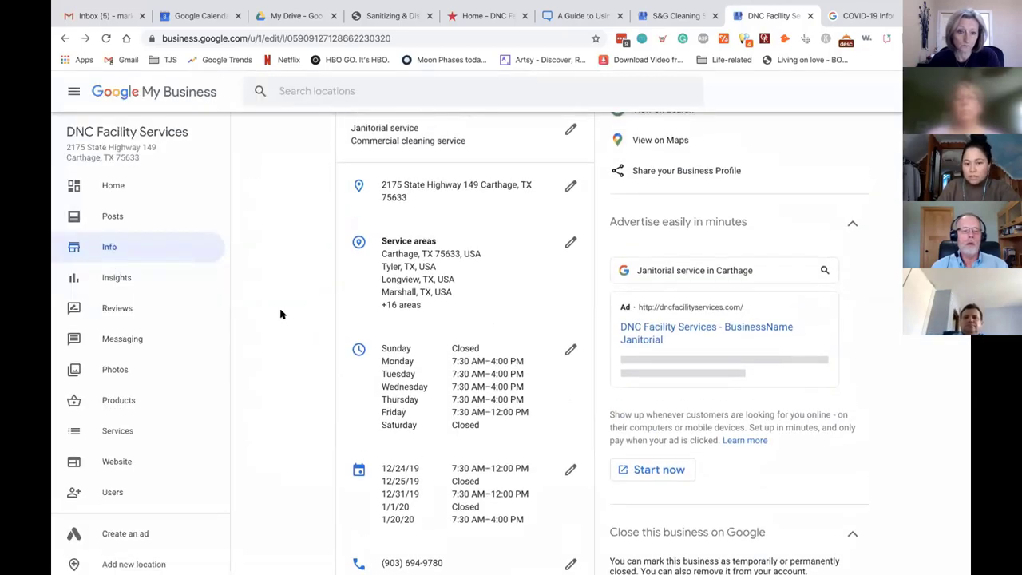
{"action": "scroll", "coordinate": [281, 313], "scroll_direction": "up", "scroll_amount": 3}
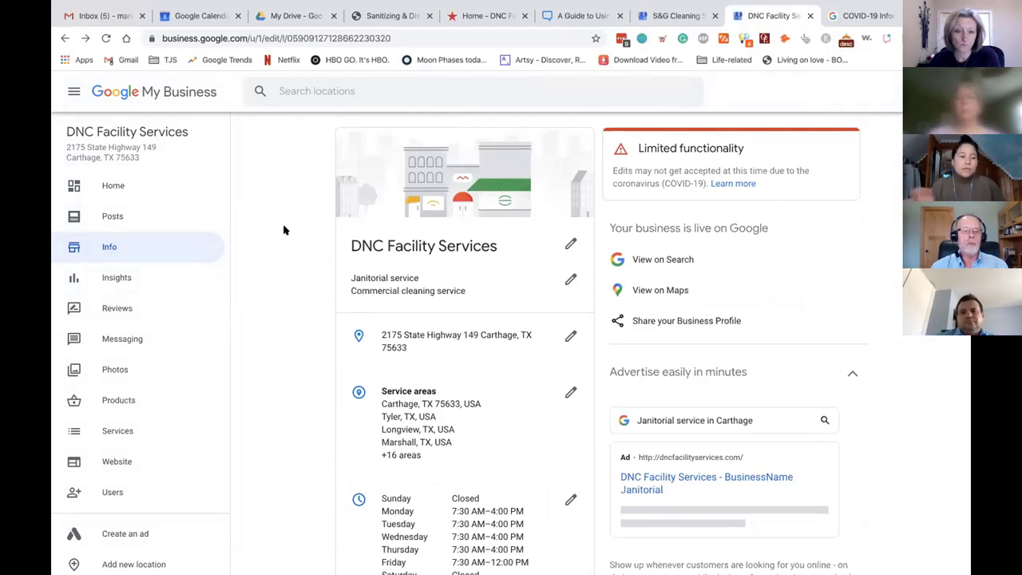
Go to the listing's posts and start a new COVID-19 update post
{"action": "left_click", "coordinate": [130, 216]}
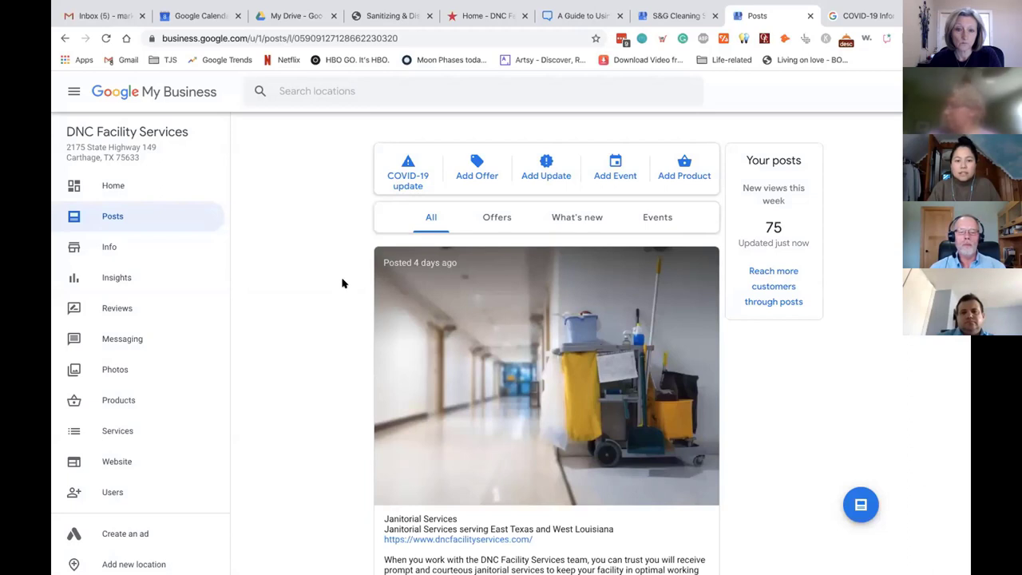
{"action": "scroll", "coordinate": [342, 284], "scroll_direction": "down", "scroll_amount": 1}
{"action": "scroll", "coordinate": [342, 284], "scroll_direction": "up", "scroll_amount": 1}
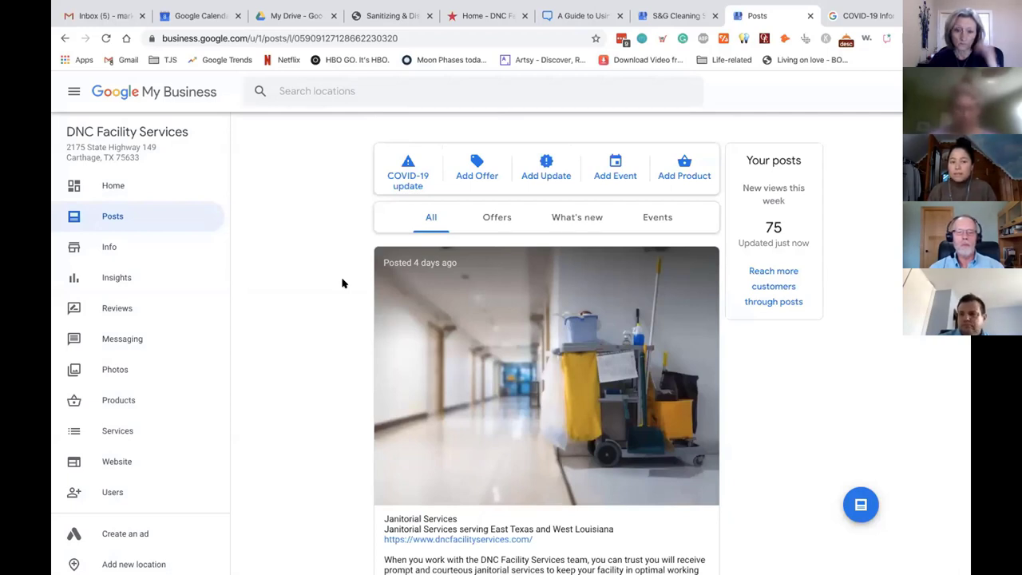
{"action": "left_click", "coordinate": [408, 163]}
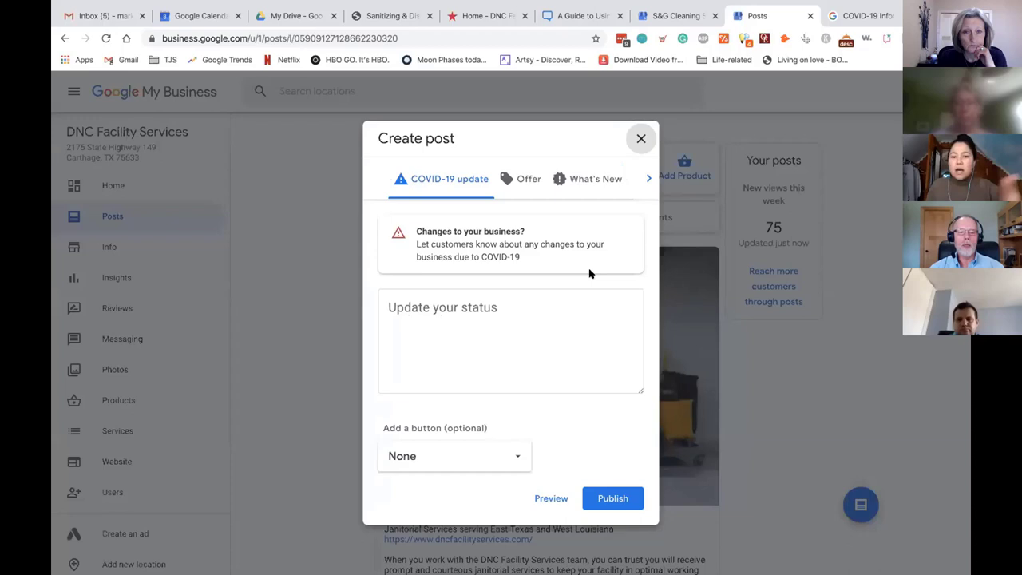
{"action": "left_click", "coordinate": [639, 139]}
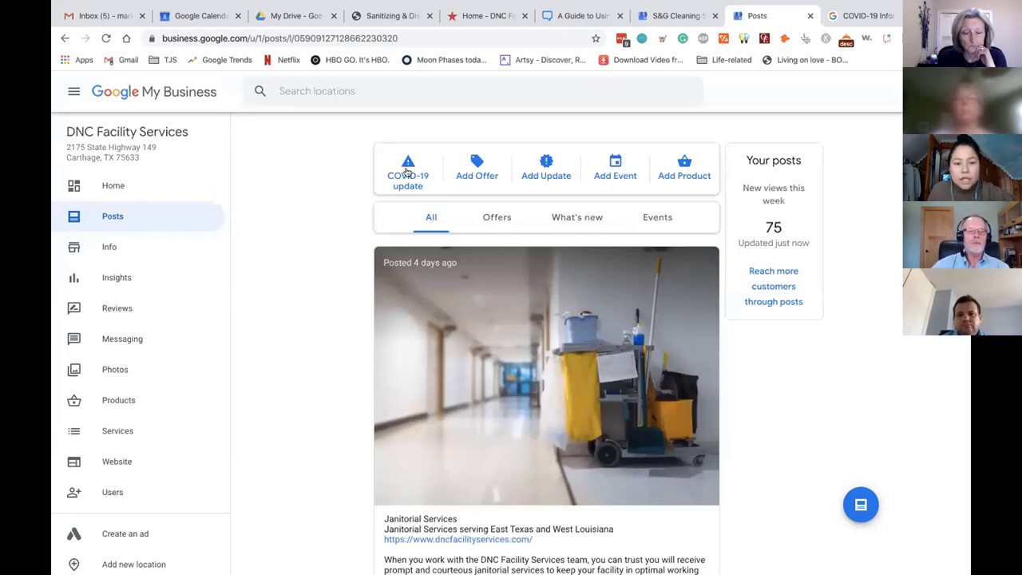
{"action": "left_click", "coordinate": [407, 172]}
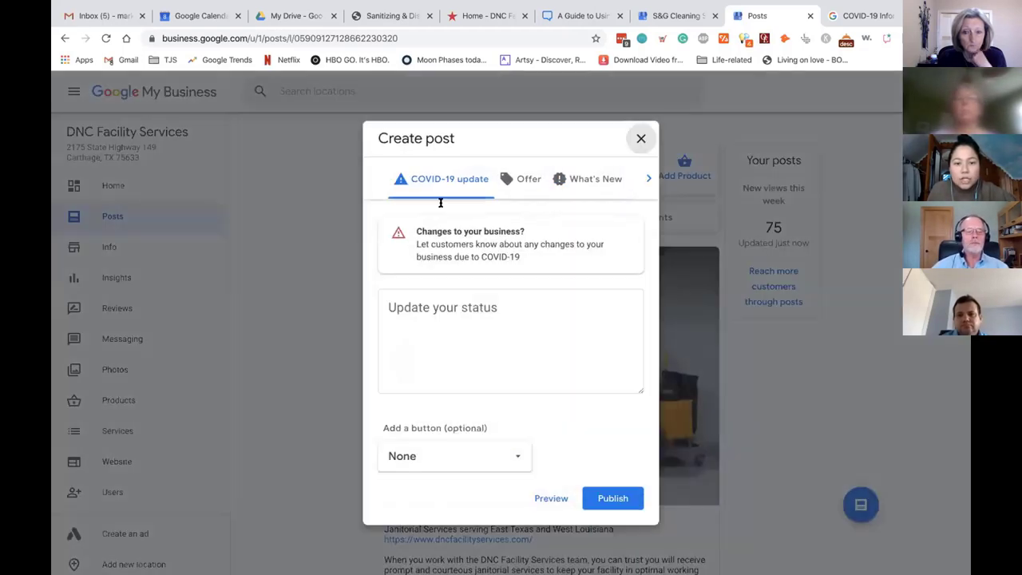
{"action": "left_click", "coordinate": [534, 334]}
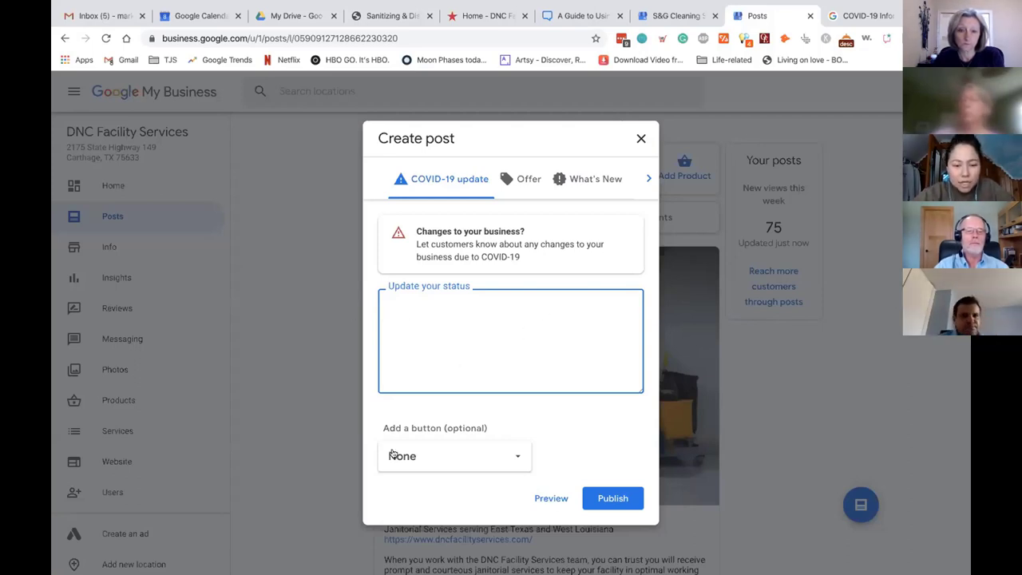
Try Book and Call now as the optional button of the COVID-19 update post
{"action": "left_click", "coordinate": [431, 466]}
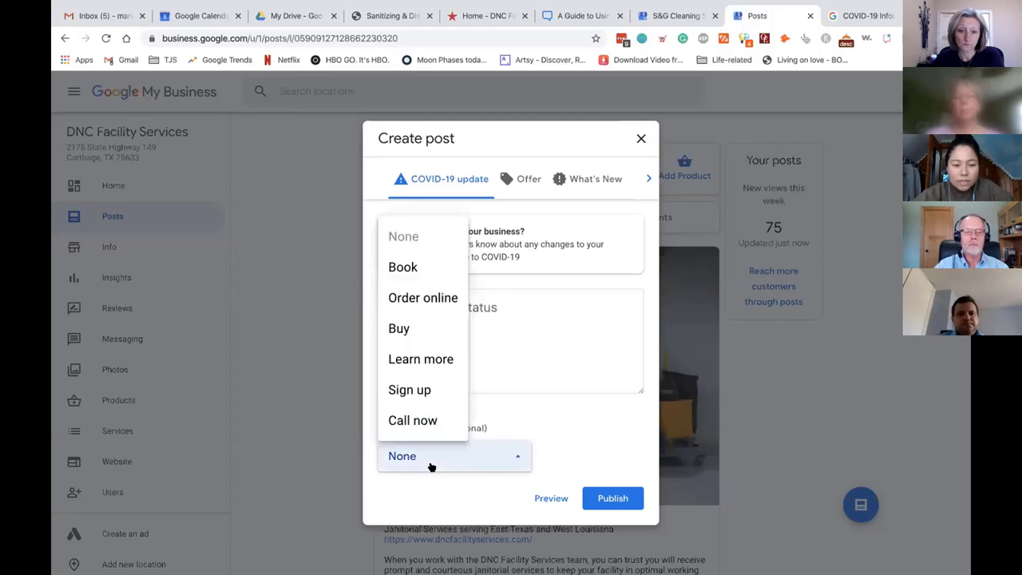
{"action": "left_click", "coordinate": [428, 273]}
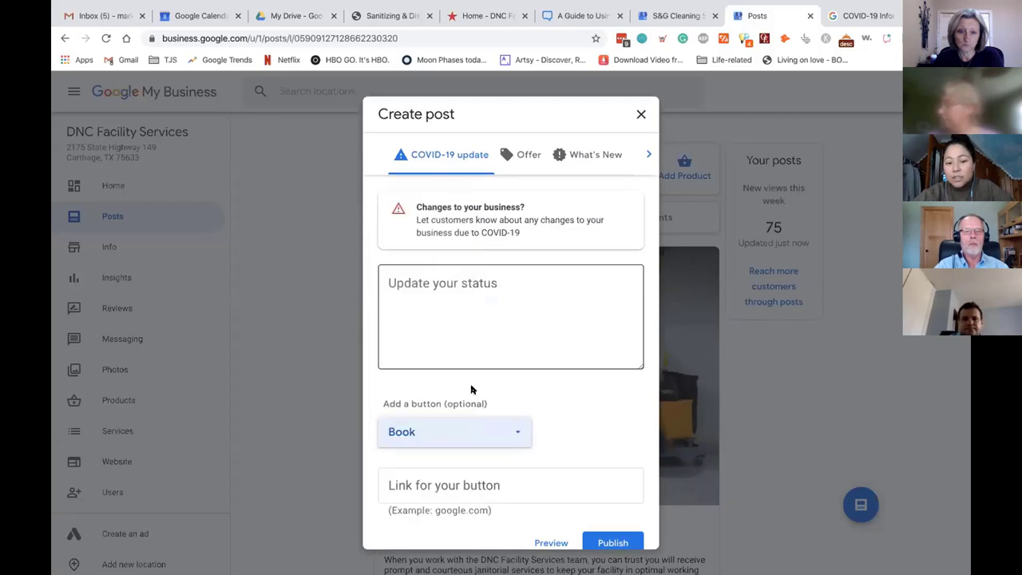
{"action": "scroll", "coordinate": [471, 396], "scroll_direction": "down", "scroll_amount": 1}
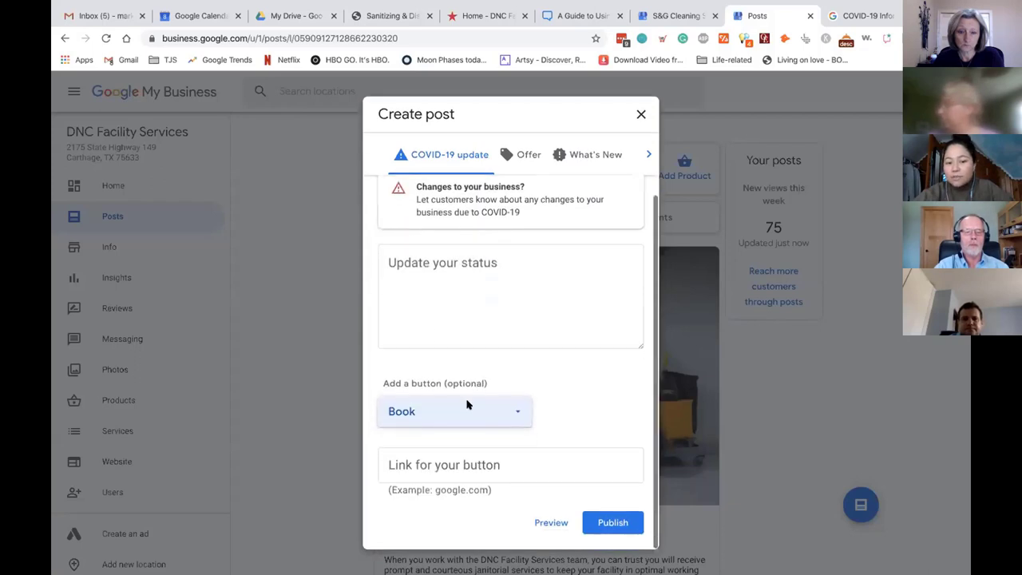
{"action": "left_click", "coordinate": [470, 464]}
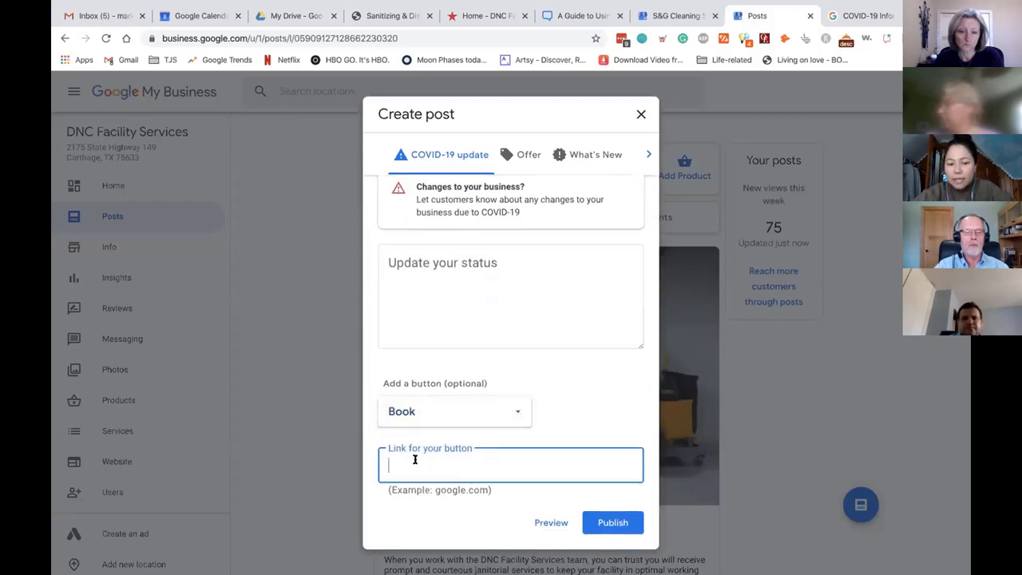
{"action": "left_click", "coordinate": [438, 417]}
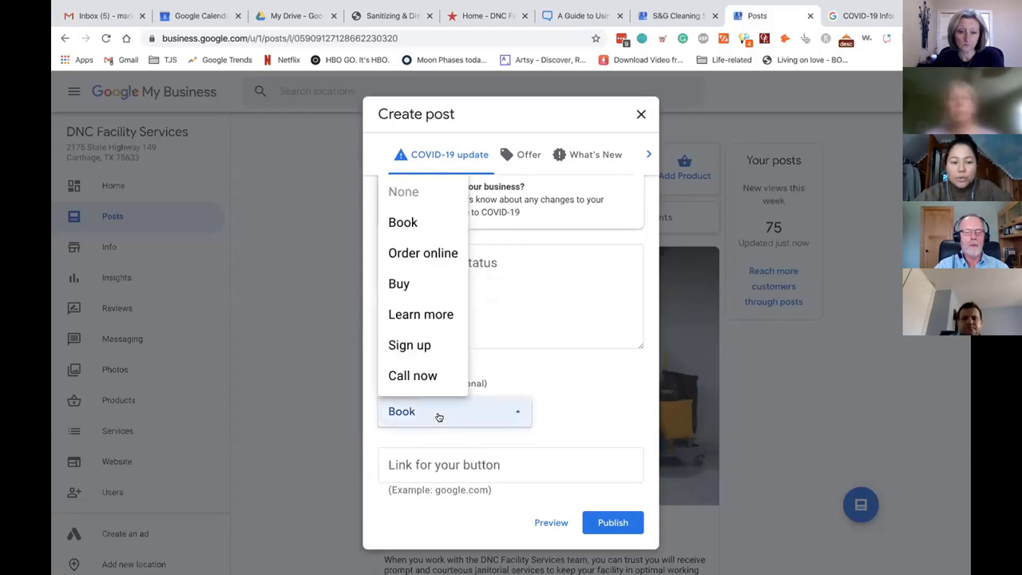
{"action": "left_click", "coordinate": [414, 377]}
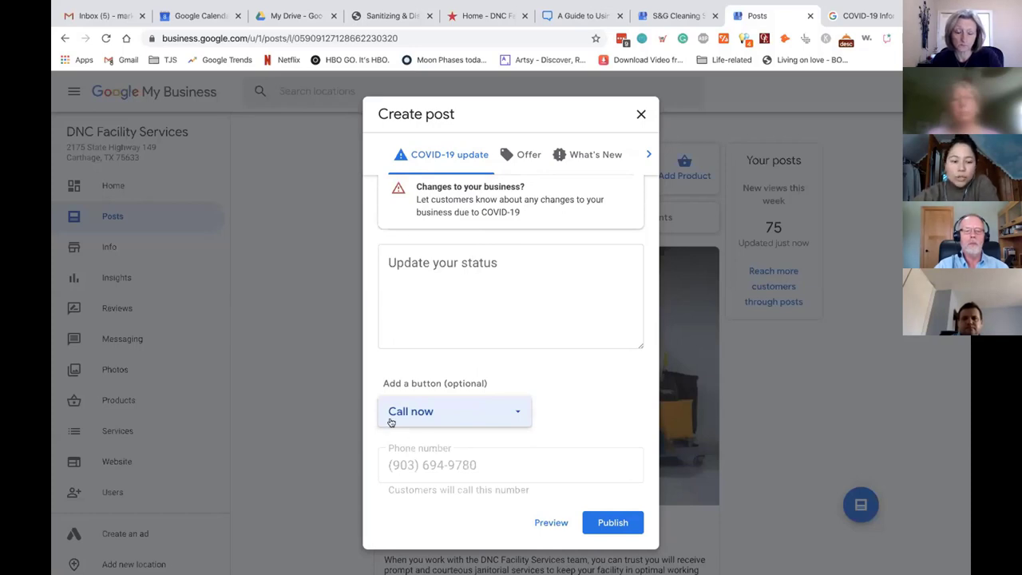
Set the COVID-19 update post's optional button to Learn more
{"action": "left_click", "coordinate": [416, 412]}
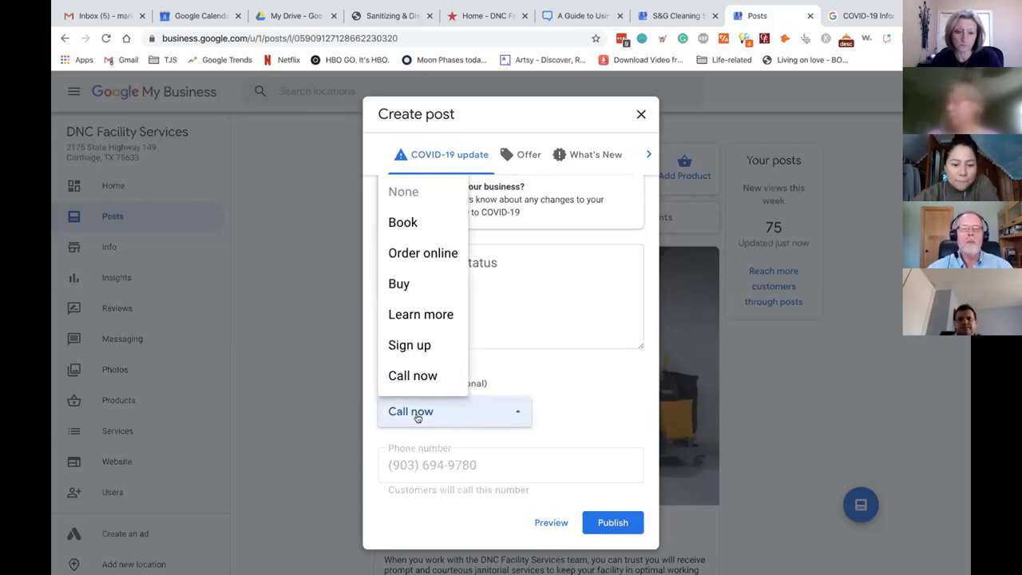
{"action": "left_click", "coordinate": [415, 313]}
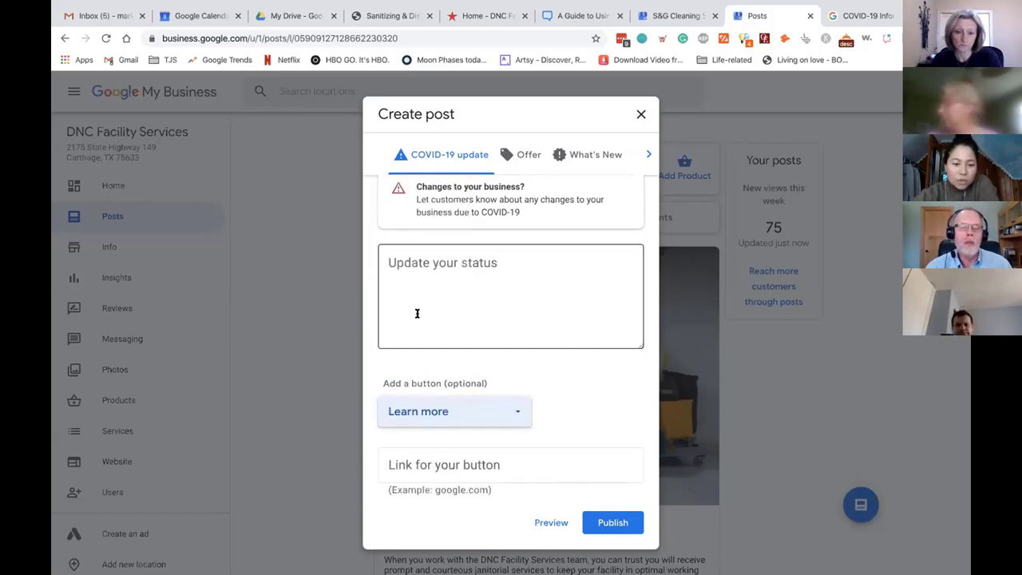
{"action": "left_click", "coordinate": [440, 465]}
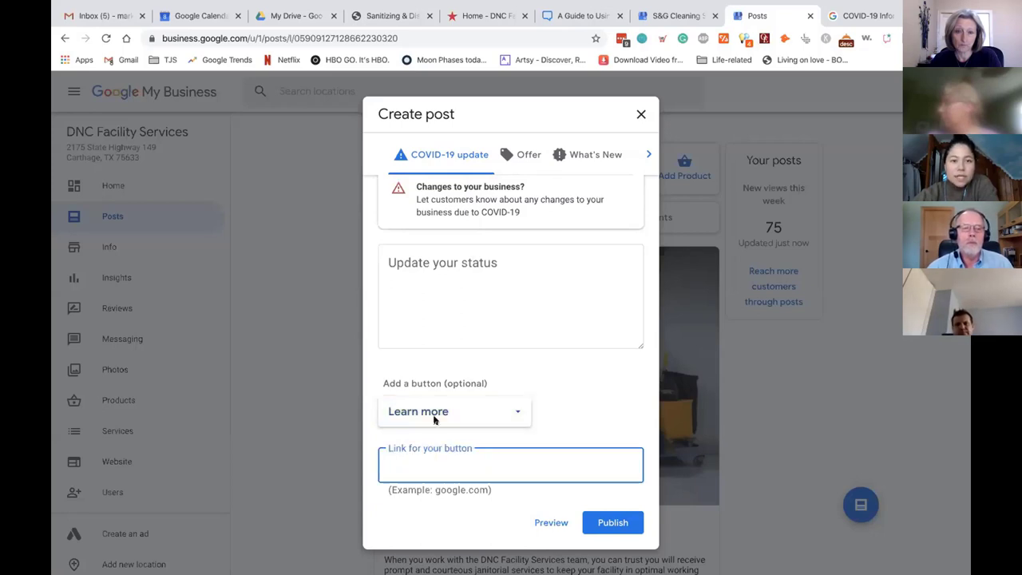
Copy the address of the sgcleaningservices.com/services/sanitizing/ page and use it as the Learn more button's link
{"action": "left_click", "coordinate": [397, 16]}
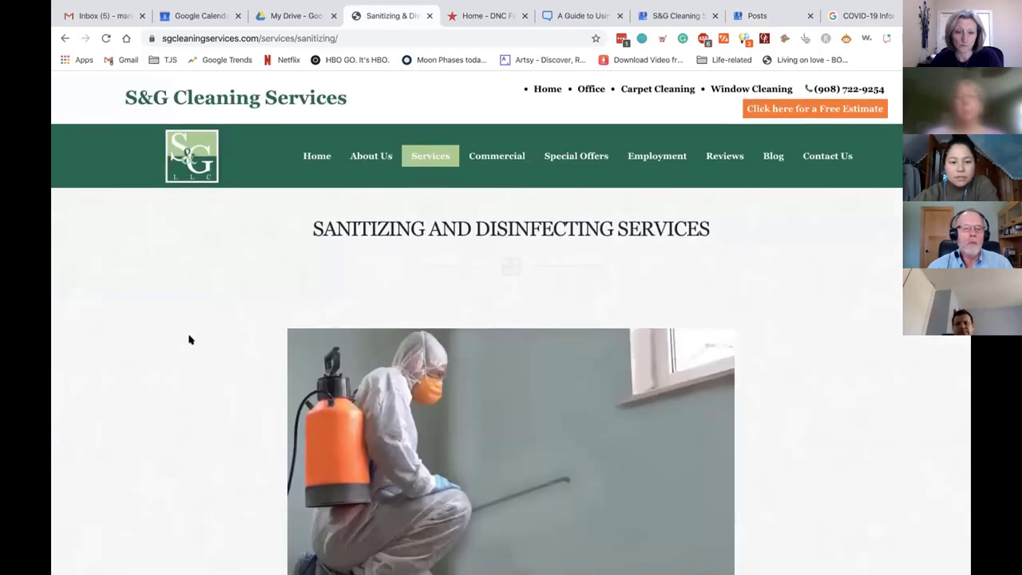
{"action": "left_click", "coordinate": [362, 38]}
{"action": "key", "text": "ctrl+c"}
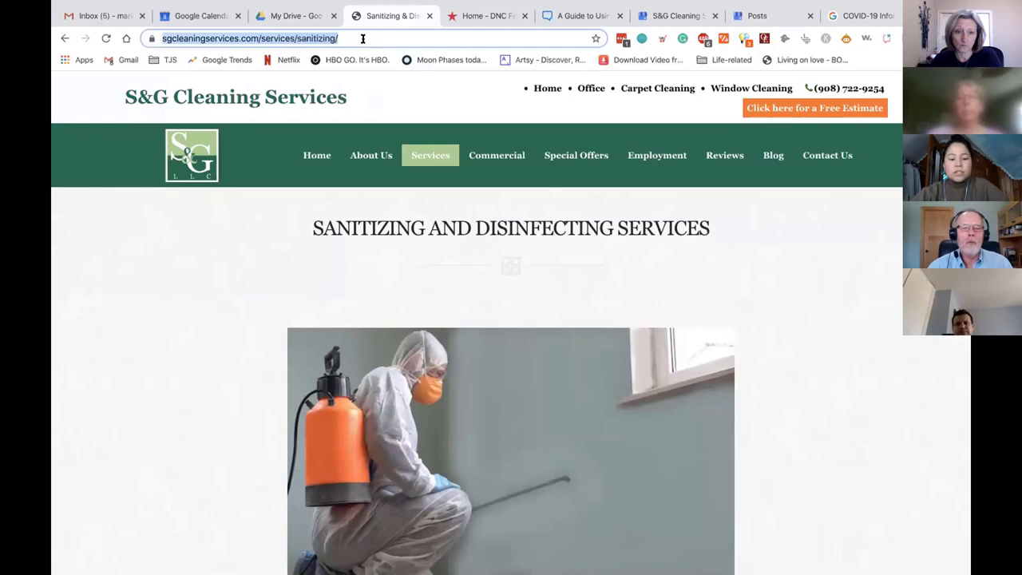
{"action": "left_click", "coordinate": [756, 14]}
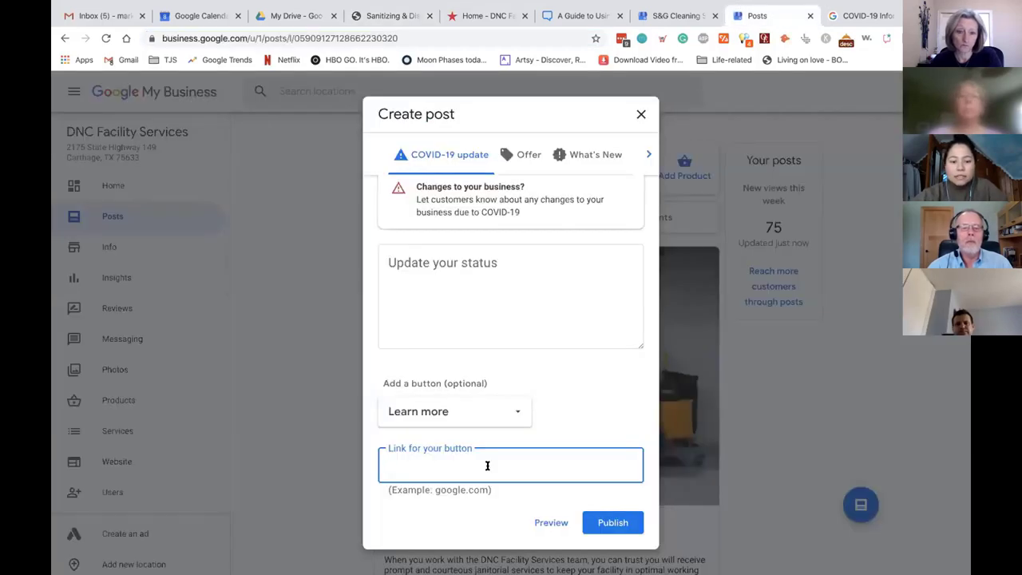
{"action": "key", "text": "ctrl+v"}
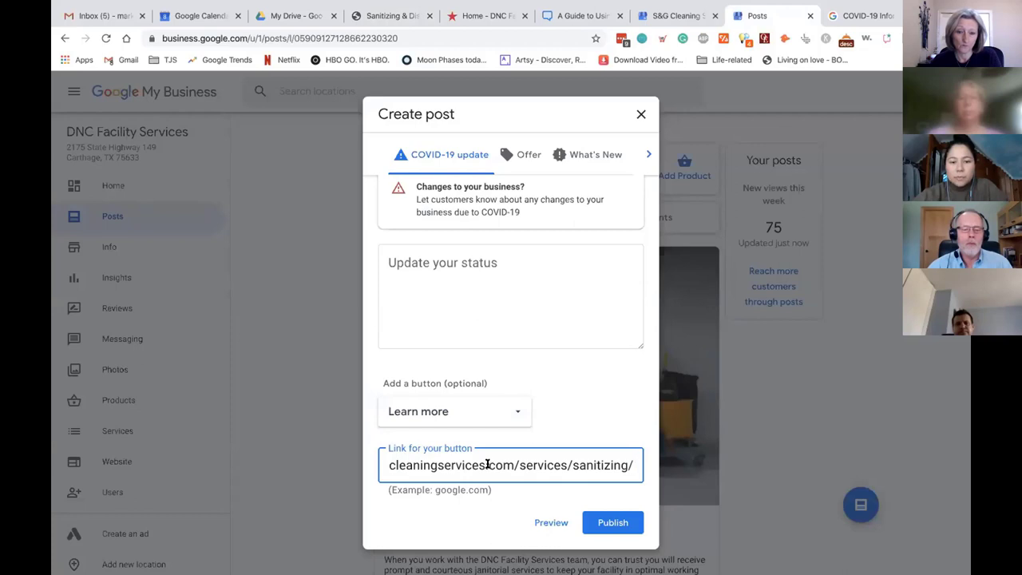
{"action": "scroll", "coordinate": [477, 315], "scroll_direction": "up", "scroll_amount": 1}
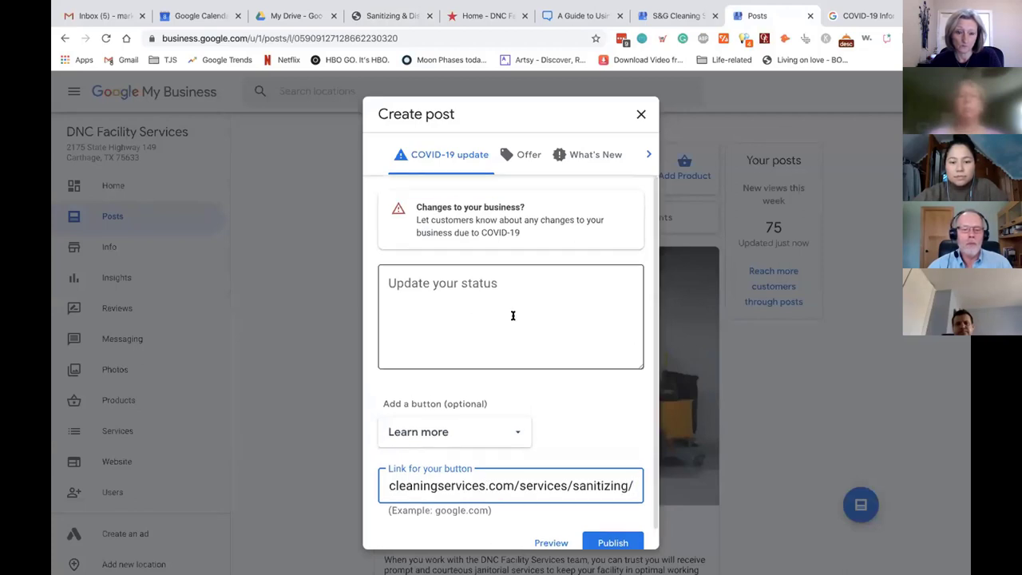
Review the COVID-19 update post's status field, button and link, and close the post without publishing it
{"action": "left_click", "coordinate": [513, 315]}
{"action": "scroll", "coordinate": [509, 405], "scroll_direction": "down", "scroll_amount": 1}
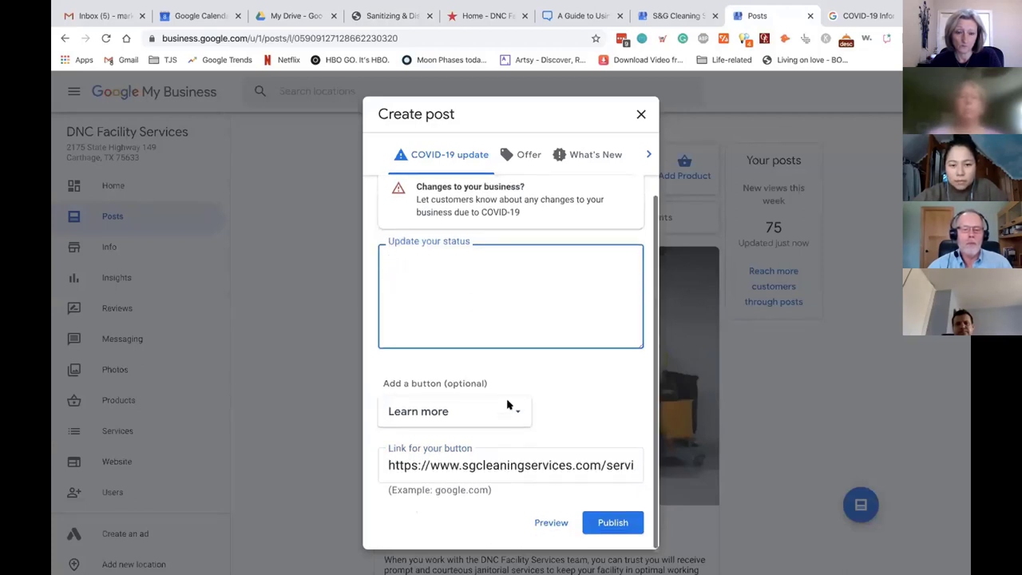
{"action": "scroll", "coordinate": [518, 288], "scroll_direction": "up", "scroll_amount": 1}
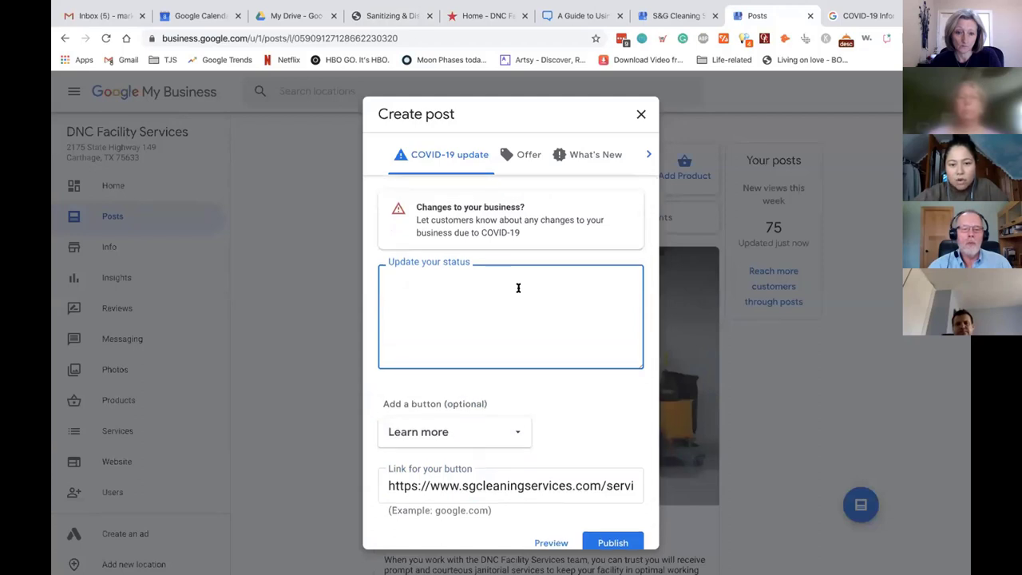
{"action": "scroll", "coordinate": [529, 352], "scroll_direction": "down", "scroll_amount": 1}
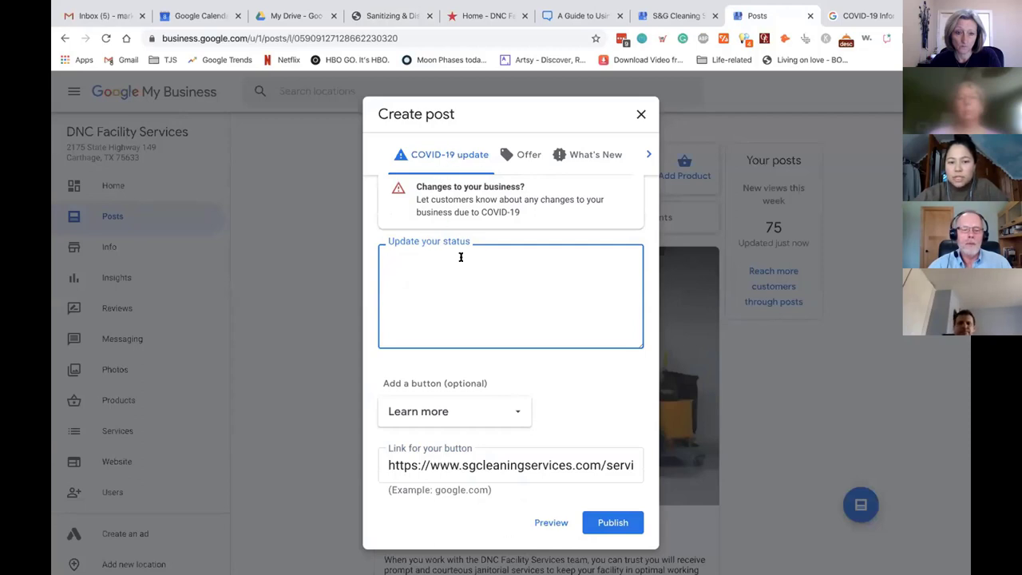
{"action": "scroll", "coordinate": [467, 267], "scroll_direction": "up", "scroll_amount": 1}
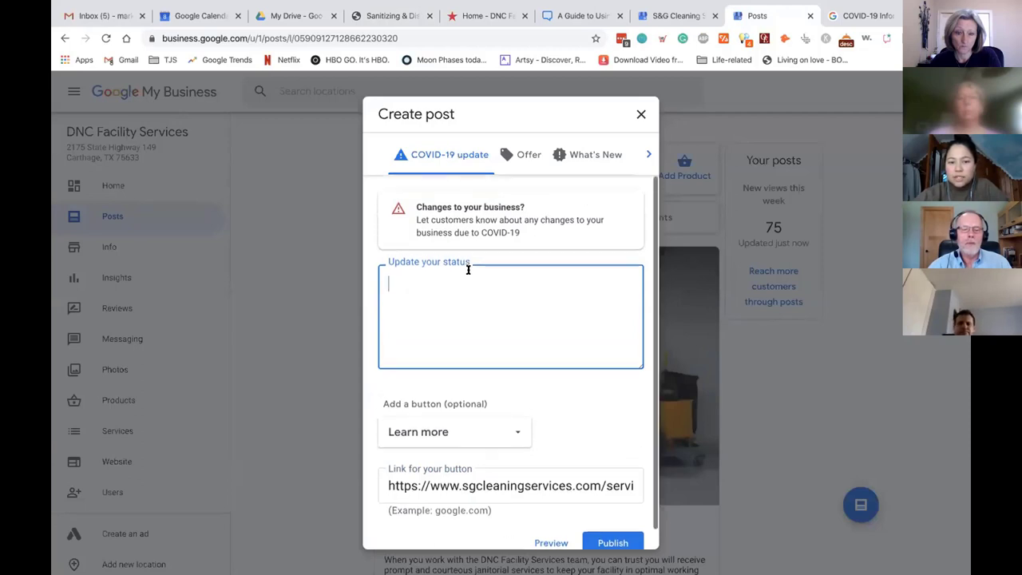
{"action": "left_click", "coordinate": [640, 114]}
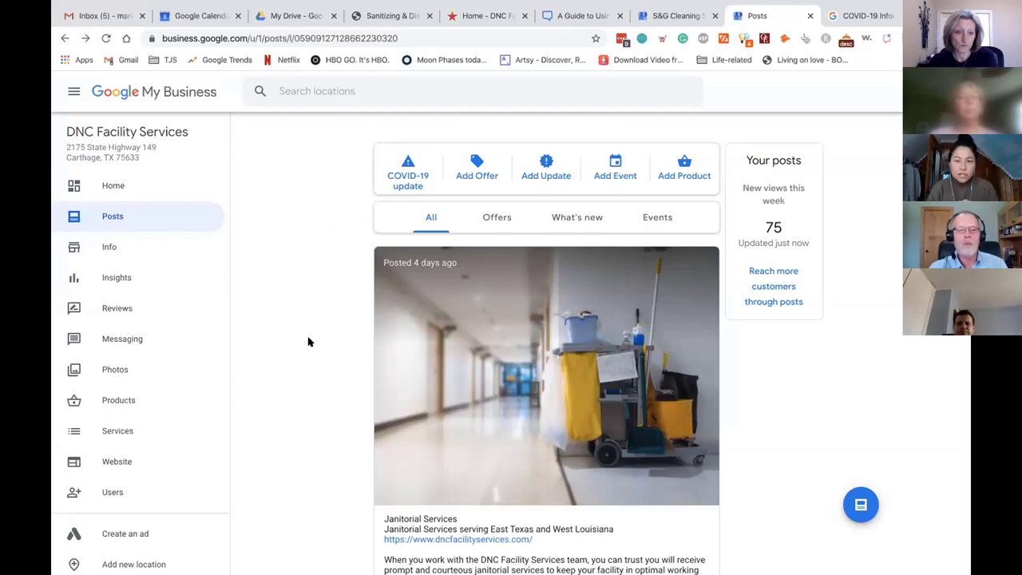
Go to the DNC Facility Services business info and look through its details as far as the business description
{"action": "left_click", "coordinate": [146, 251]}
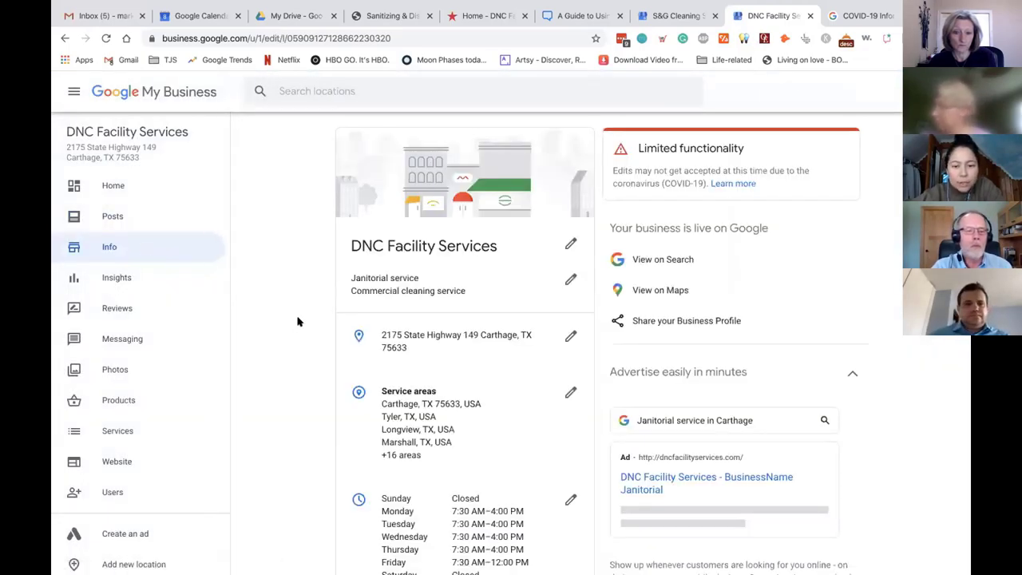
{"action": "scroll", "coordinate": [298, 322], "scroll_direction": "down", "scroll_amount": 3}
{"action": "scroll", "coordinate": [298, 321], "scroll_direction": "down", "scroll_amount": 6}
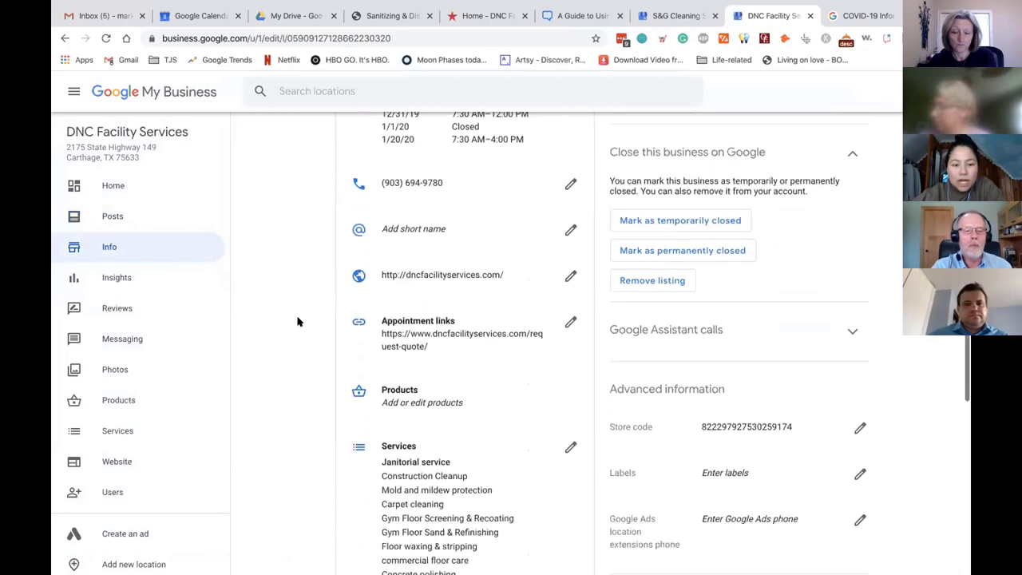
{"action": "scroll", "coordinate": [297, 321], "scroll_direction": "down", "scroll_amount": 4}
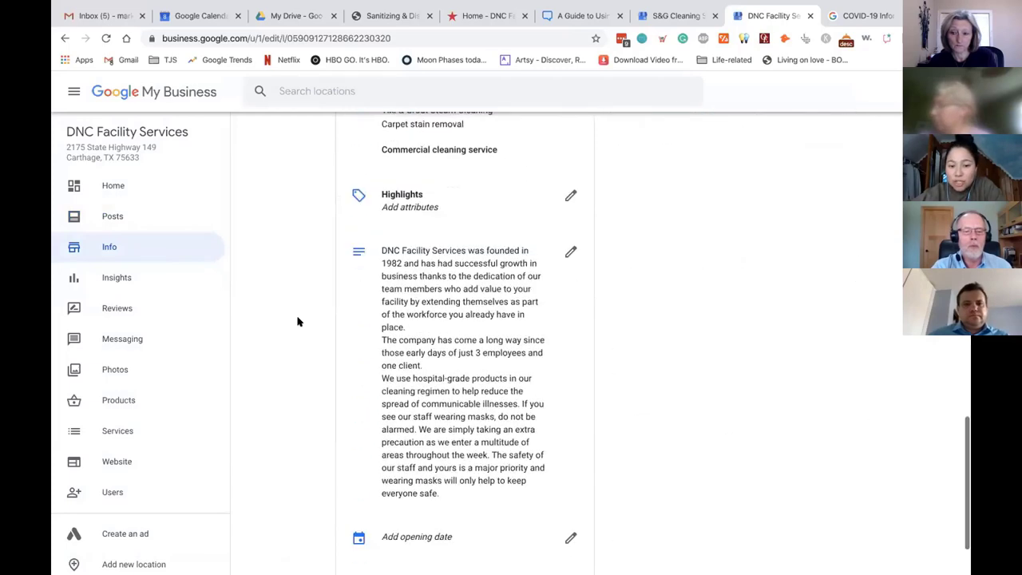
{"action": "scroll", "coordinate": [298, 321], "scroll_direction": "down", "scroll_amount": 1}
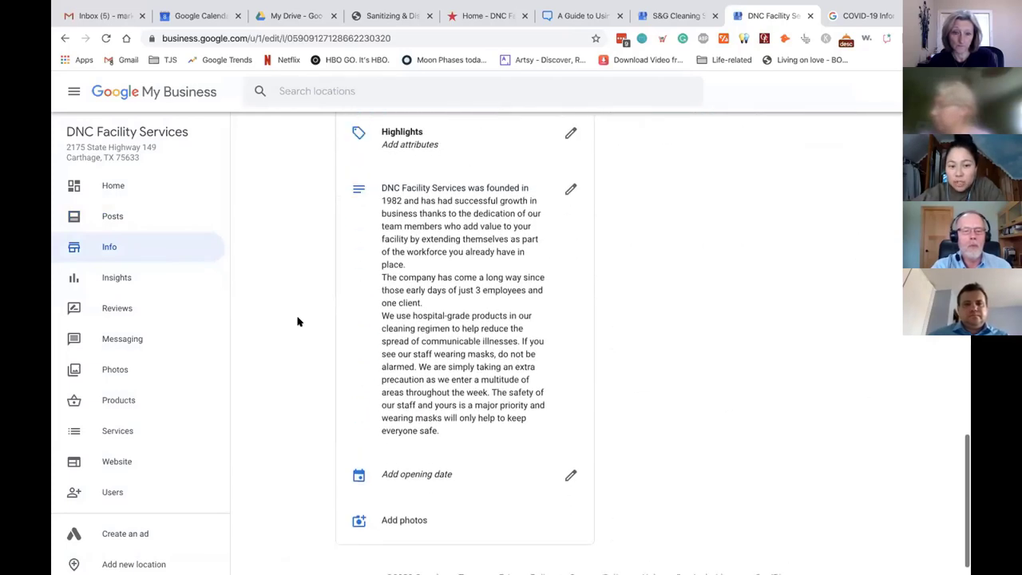
{"action": "scroll", "coordinate": [298, 260], "scroll_direction": "up", "scroll_amount": 1}
{"action": "scroll", "coordinate": [299, 260], "scroll_direction": "down", "scroll_amount": 1}
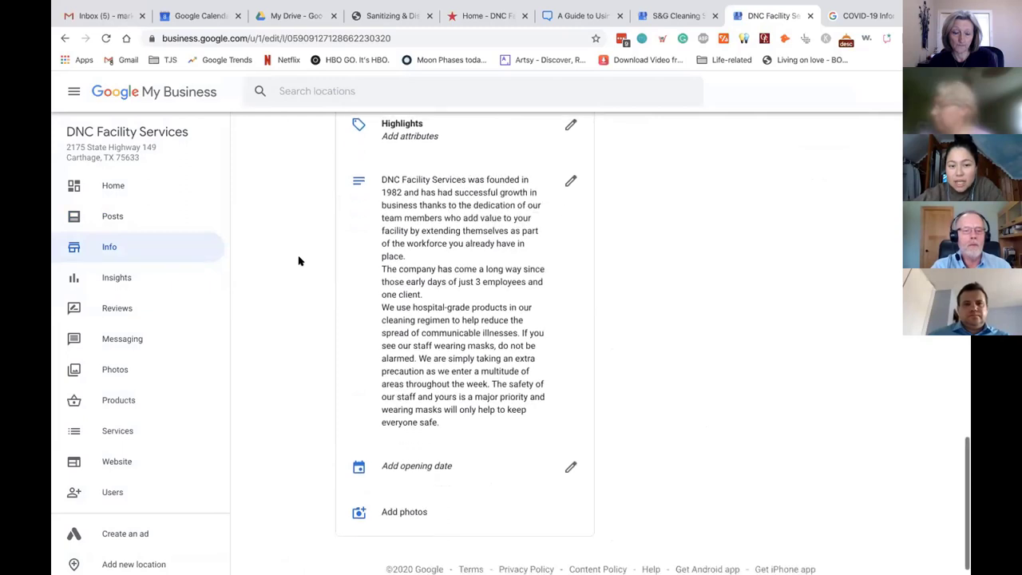
Review the description about the company's founding, hospital-grade products and staff masks, and open it for editing
{"action": "scroll", "coordinate": [299, 260], "scroll_direction": "up", "scroll_amount": 1}
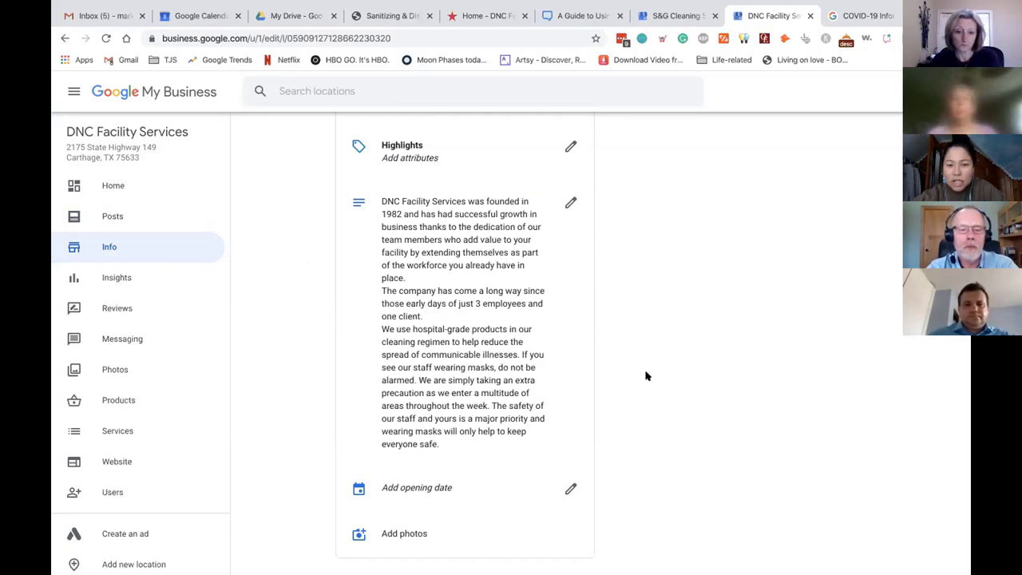
{"action": "scroll", "coordinate": [659, 323], "scroll_direction": "up", "scroll_amount": 1}
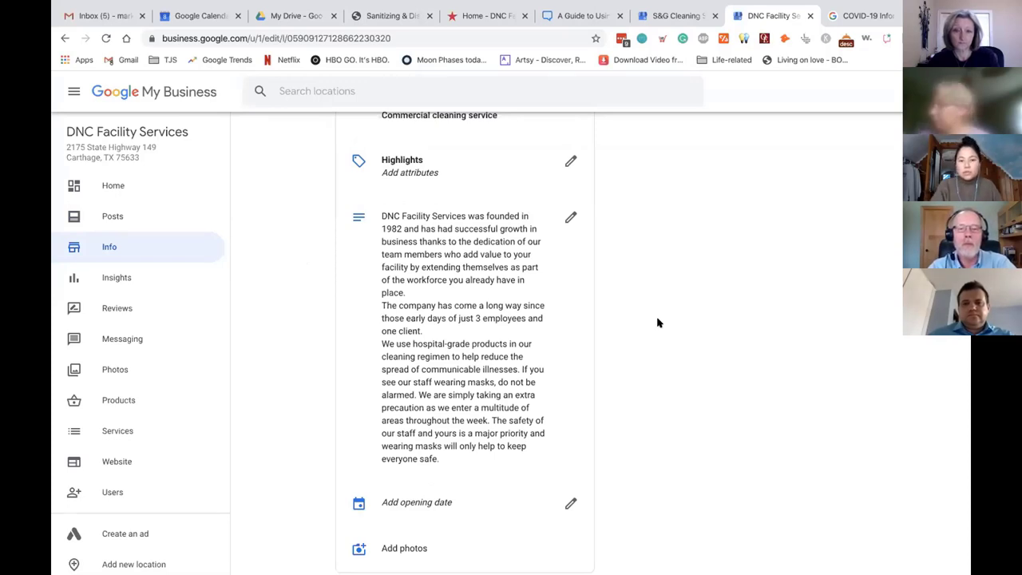
{"action": "scroll", "coordinate": [311, 353], "scroll_direction": "up", "scroll_amount": 1}
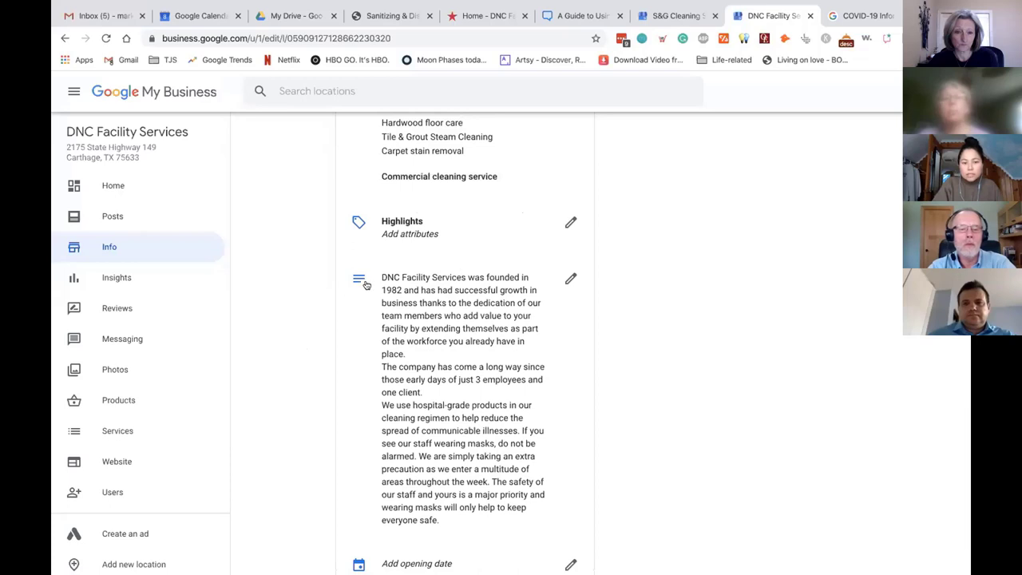
{"action": "scroll", "coordinate": [357, 341], "scroll_direction": "down", "scroll_amount": 3}
{"action": "scroll", "coordinate": [554, 338], "scroll_direction": "up", "scroll_amount": 2}
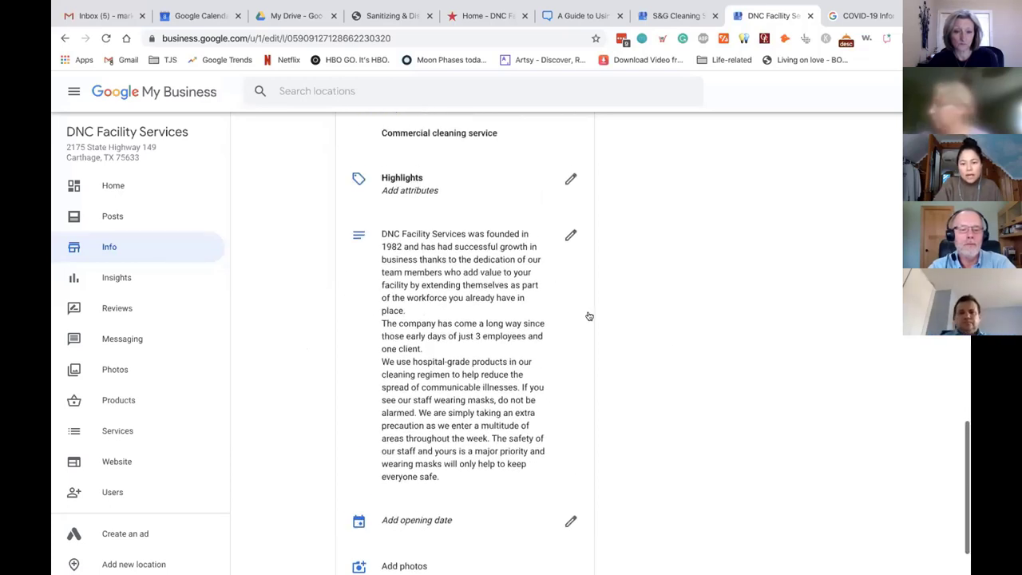
{"action": "left_click", "coordinate": [567, 234]}
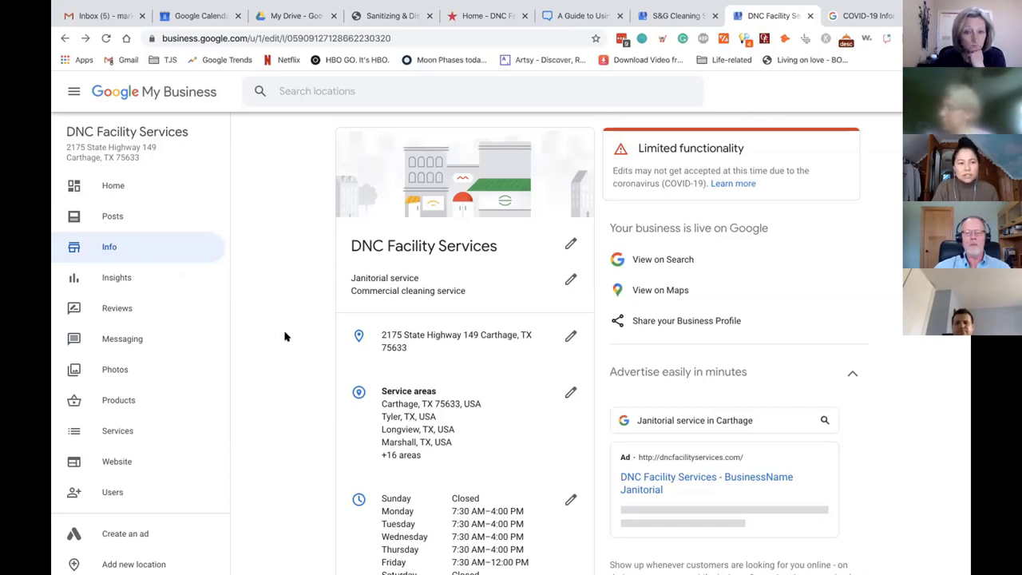
Examine the listing's service areas, regular and special hours, contact details, appointment link, services and description
{"action": "scroll", "coordinate": [285, 336], "scroll_direction": "down", "scroll_amount": 1}
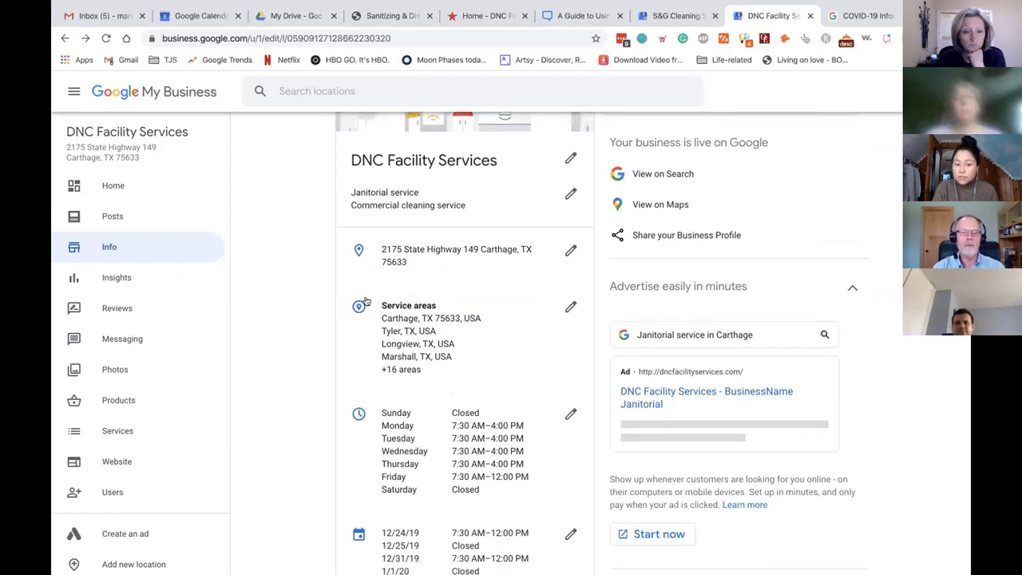
{"action": "scroll", "coordinate": [345, 327], "scroll_direction": "down", "scroll_amount": 1}
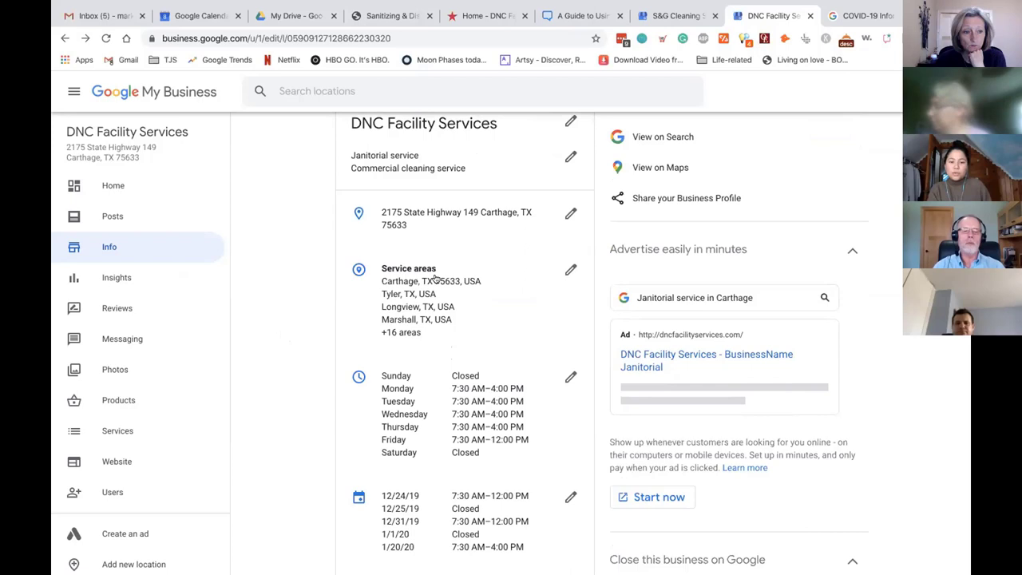
{"action": "scroll", "coordinate": [305, 357], "scroll_direction": "down", "scroll_amount": 1}
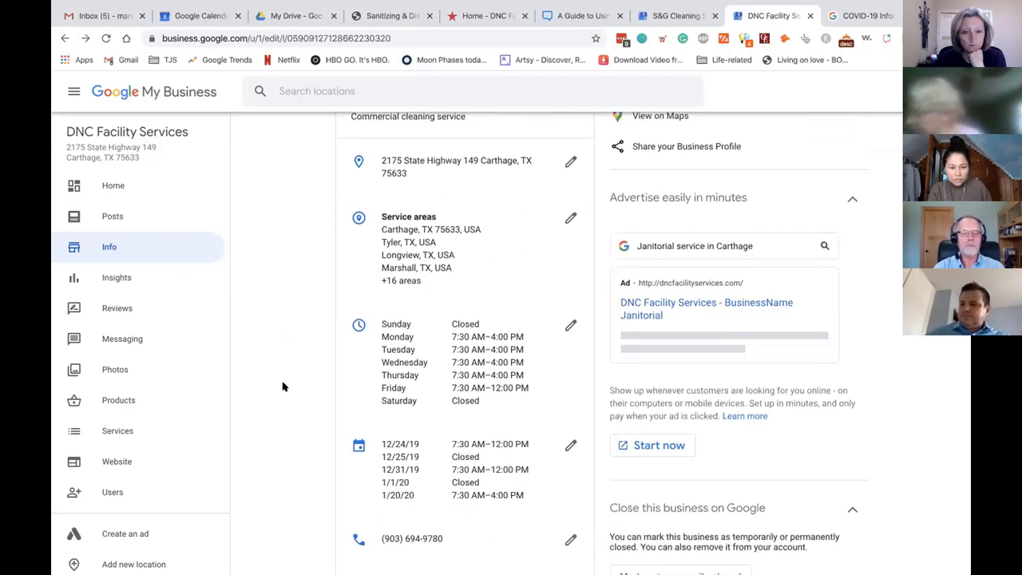
{"action": "scroll", "coordinate": [283, 386], "scroll_direction": "down", "scroll_amount": 4}
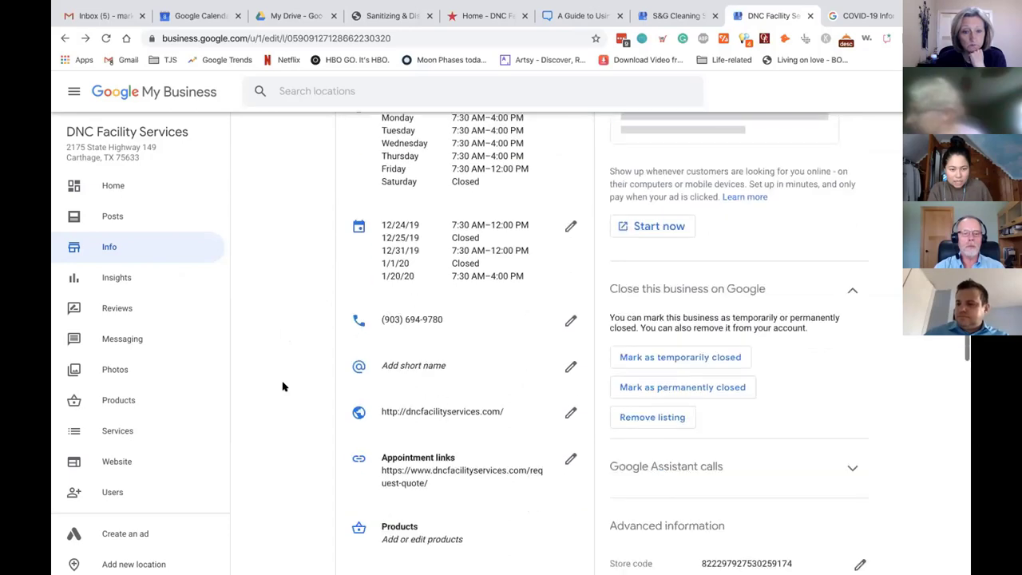
{"action": "scroll", "coordinate": [283, 387], "scroll_direction": "down", "scroll_amount": 2}
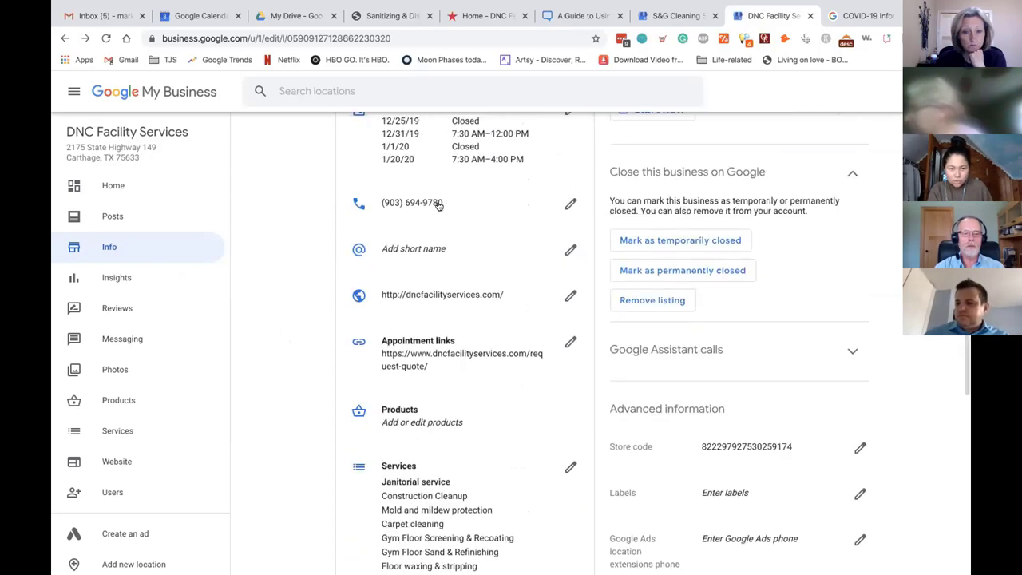
{"action": "scroll", "coordinate": [270, 429], "scroll_direction": "down", "scroll_amount": 6}
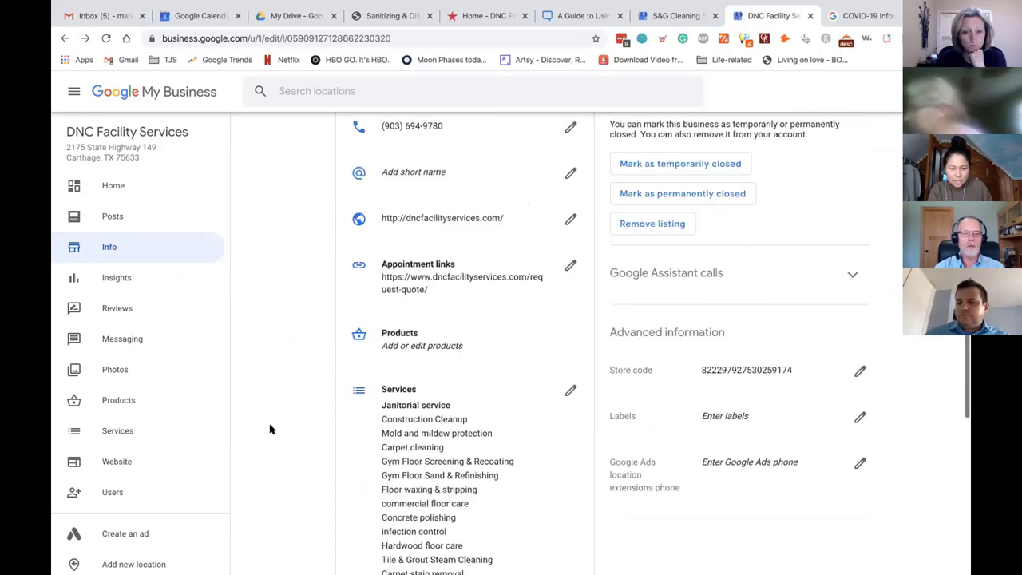
{"action": "scroll", "coordinate": [341, 278], "scroll_direction": "up", "scroll_amount": 1}
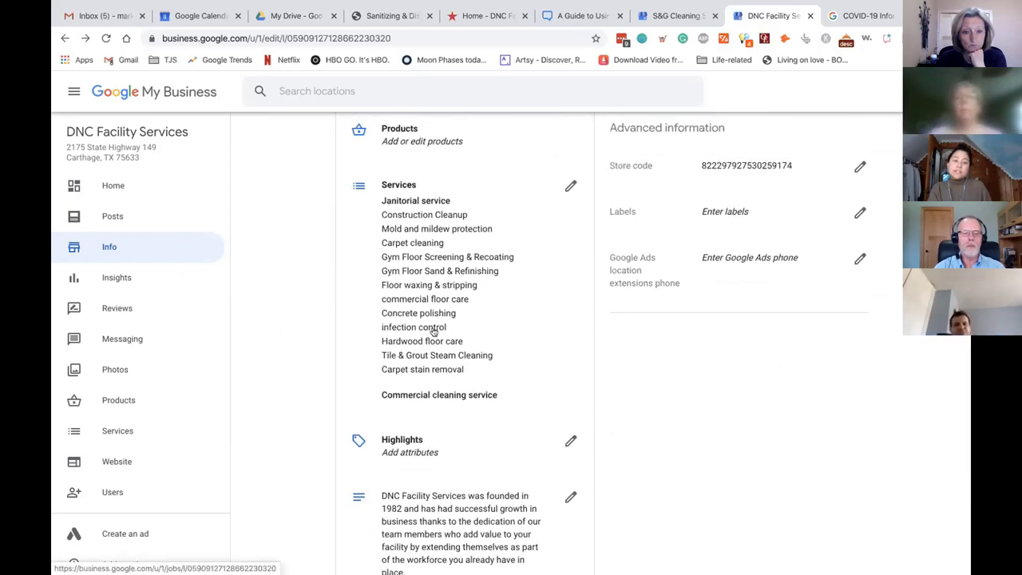
{"action": "scroll", "coordinate": [439, 287], "scroll_direction": "up", "scroll_amount": 1}
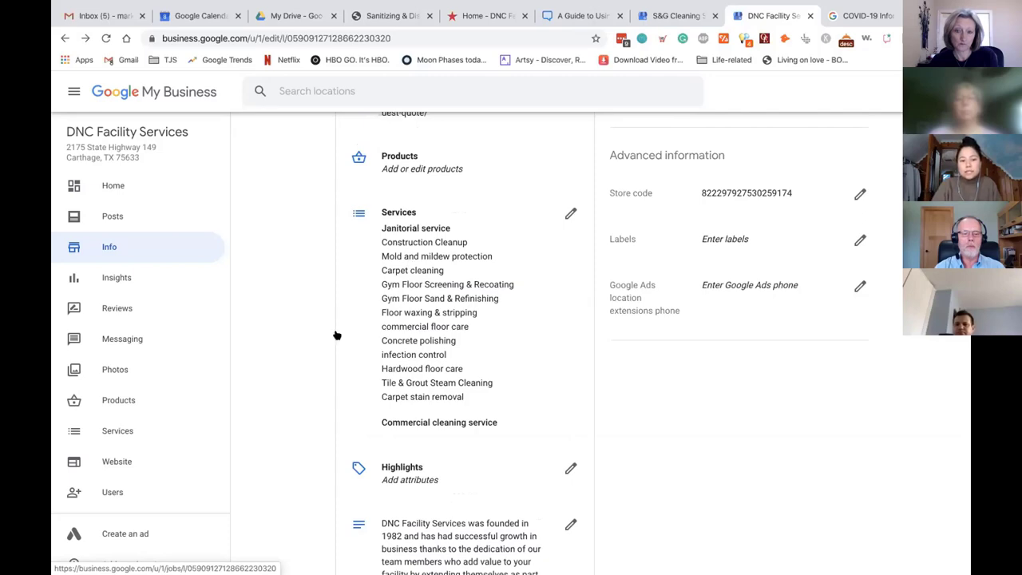
{"action": "scroll", "coordinate": [294, 365], "scroll_direction": "down", "scroll_amount": 5}
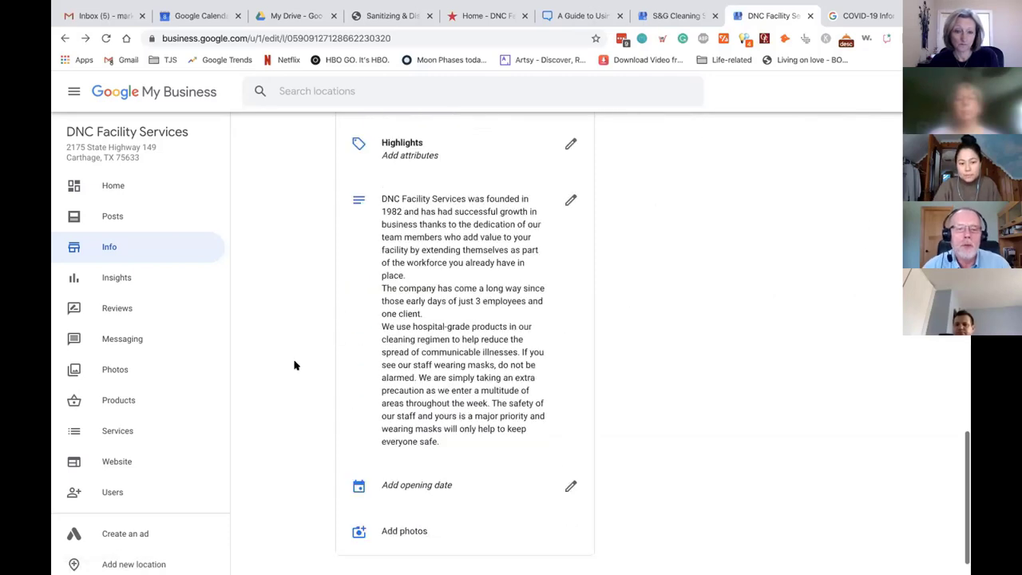
{"action": "scroll", "coordinate": [299, 285], "scroll_direction": "up", "scroll_amount": 3}
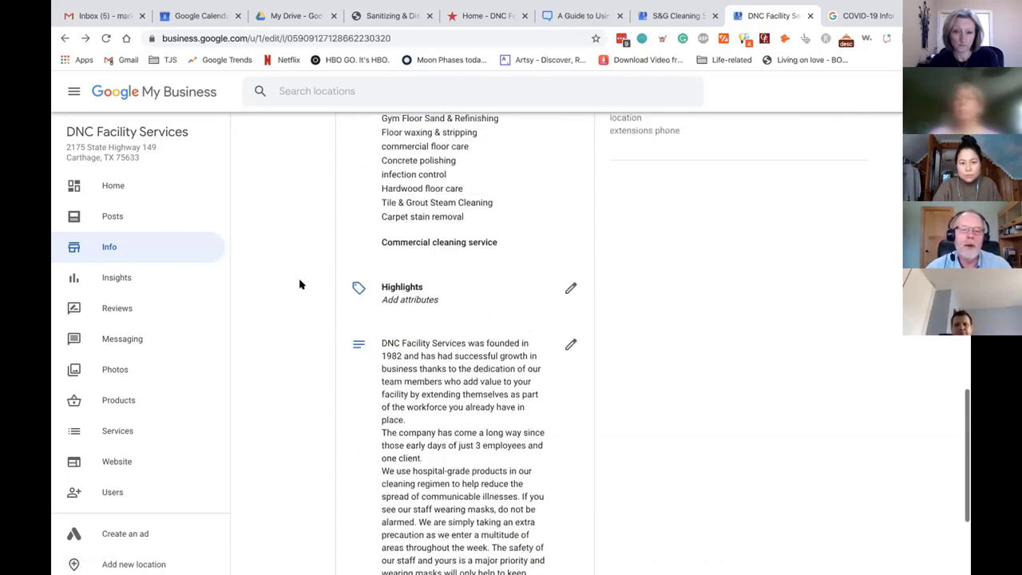
{"action": "scroll", "coordinate": [300, 284], "scroll_direction": "up", "scroll_amount": 3}
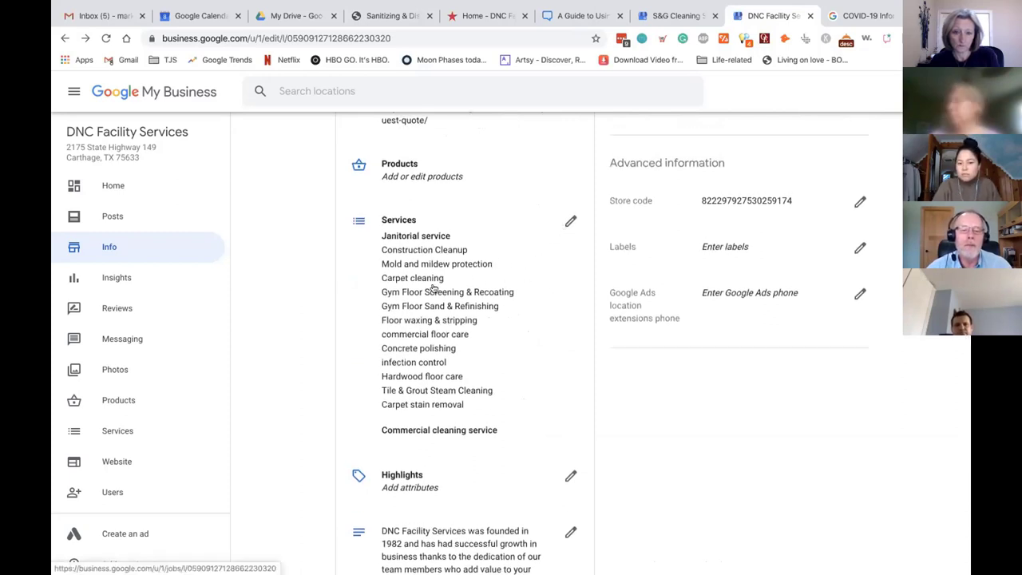
{"action": "scroll", "coordinate": [432, 289], "scroll_direction": "up", "scroll_amount": 1}
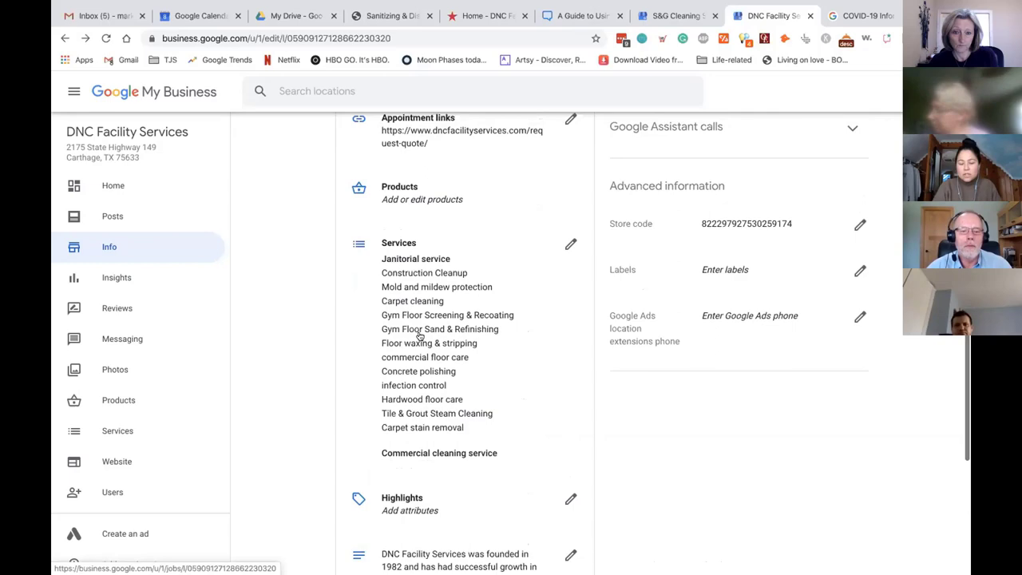
{"action": "scroll", "coordinate": [424, 315], "scroll_direction": "up", "scroll_amount": 5}
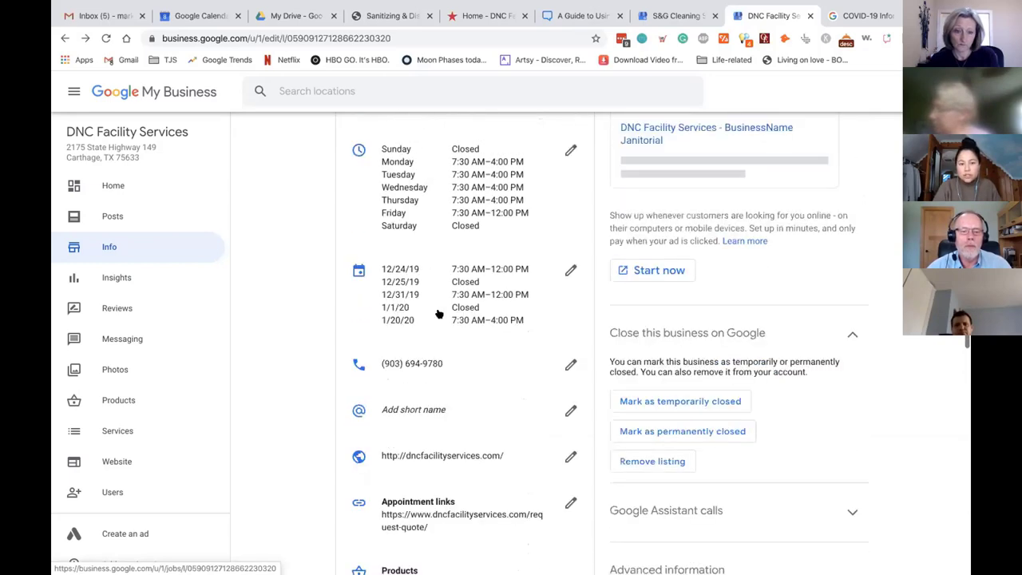
{"action": "scroll", "coordinate": [438, 315], "scroll_direction": "up", "scroll_amount": 1}
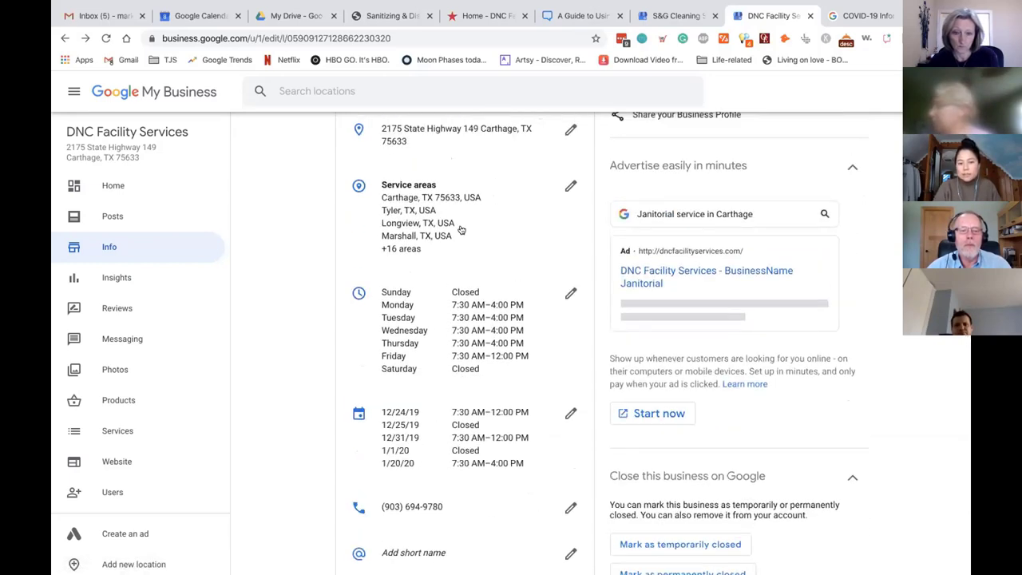
{"action": "scroll", "coordinate": [460, 230], "scroll_direction": "up", "scroll_amount": 3}
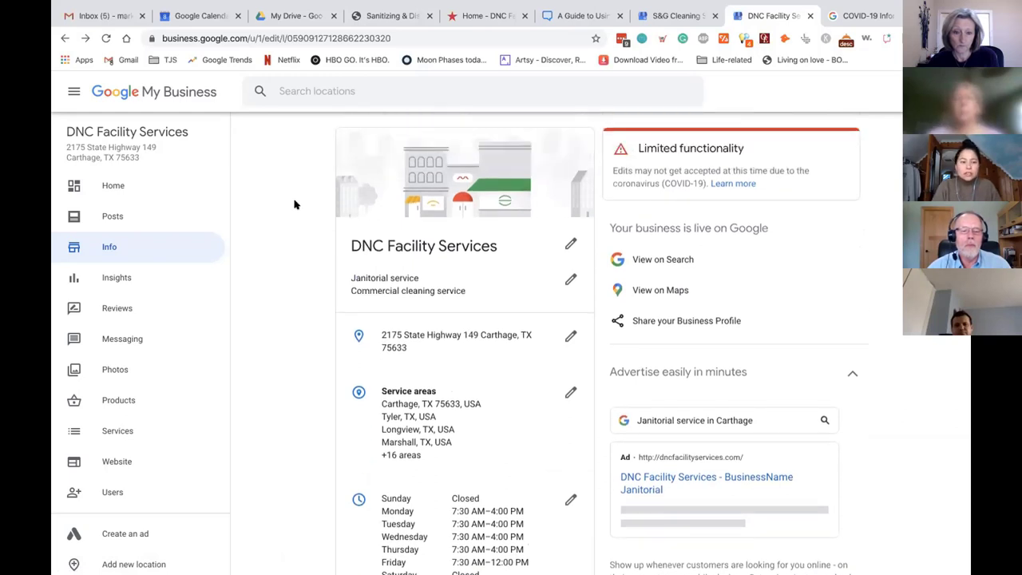
Return to the listing's dashboard and open the guidance article from its Coronavirus (COVID-19) card to read the recommended updates
{"action": "left_click", "coordinate": [147, 185]}
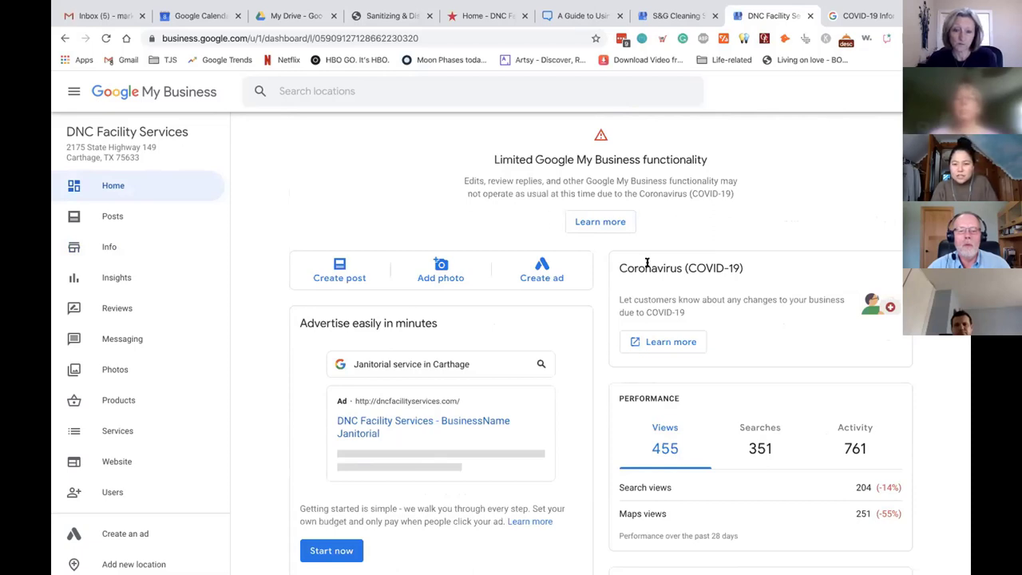
{"action": "scroll", "coordinate": [729, 316], "scroll_direction": "down", "scroll_amount": 1}
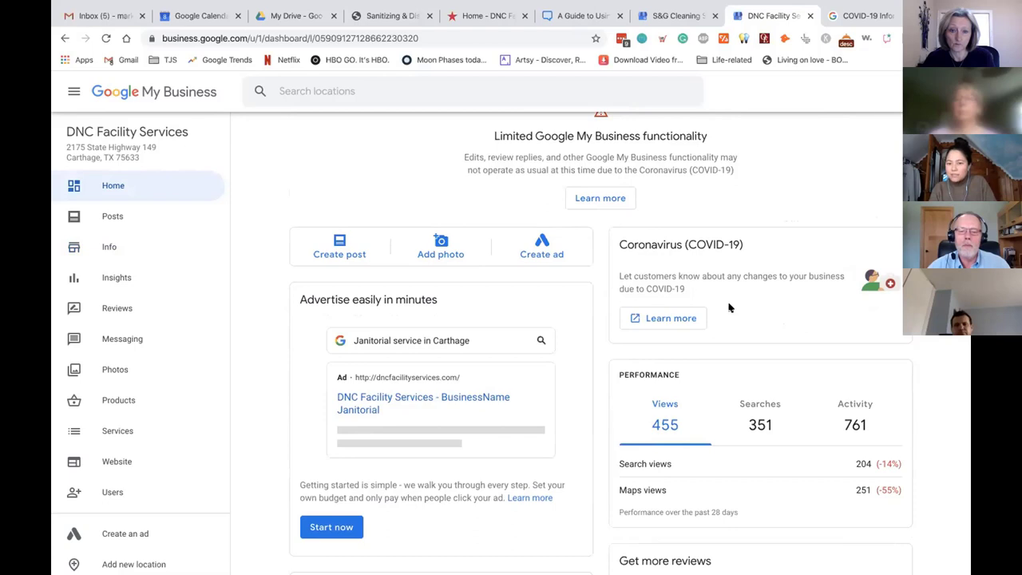
{"action": "scroll", "coordinate": [732, 293], "scroll_direction": "up", "scroll_amount": 1}
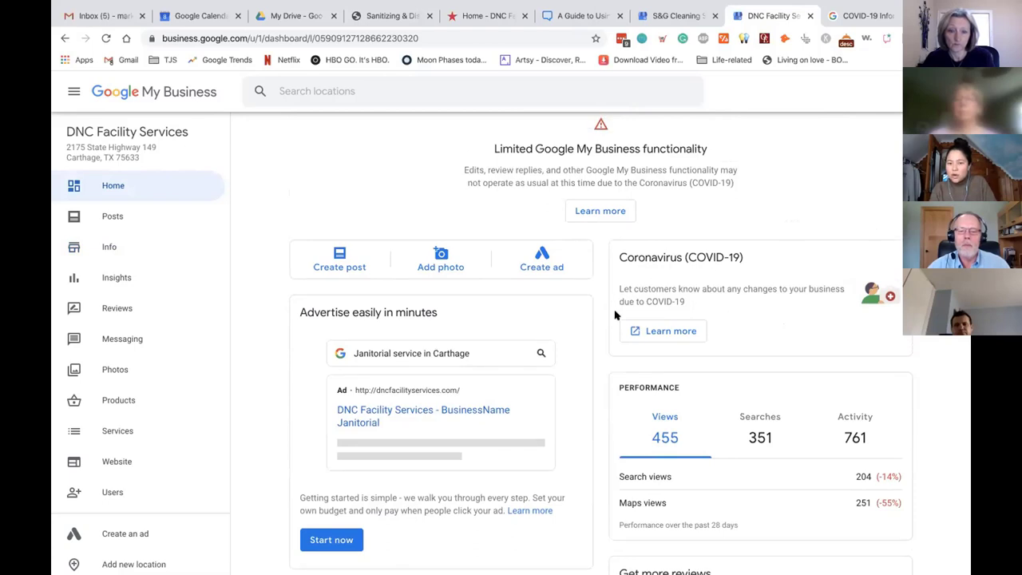
{"action": "left_click", "coordinate": [671, 331]}
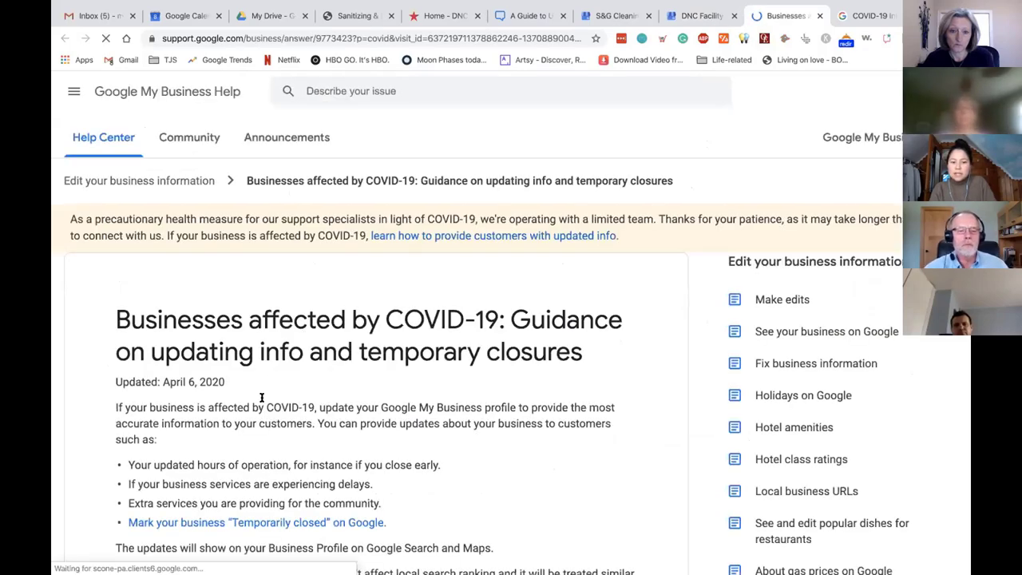
{"action": "scroll", "coordinate": [240, 387], "scroll_direction": "down", "scroll_amount": 1}
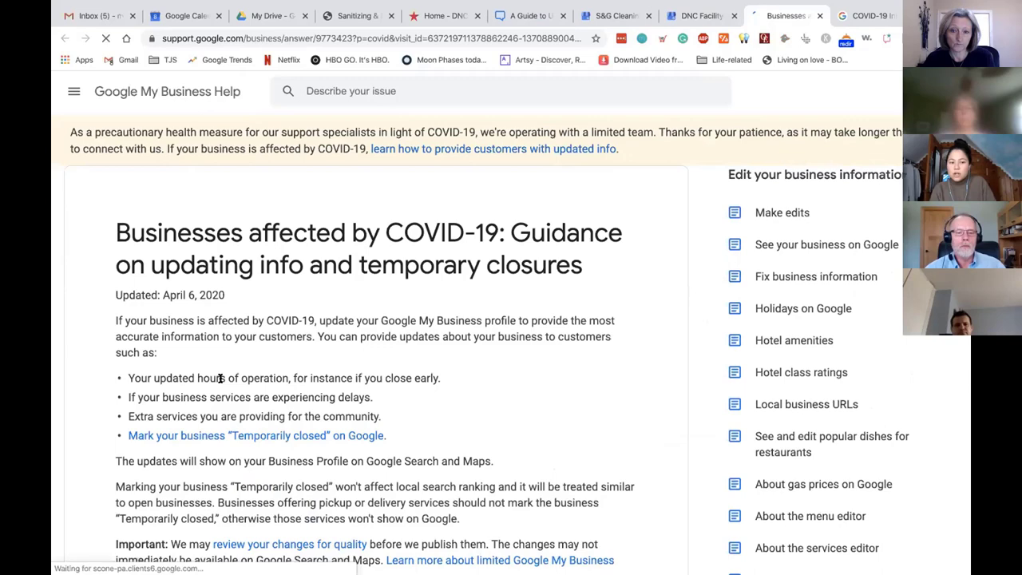
Review the COVID-19 guidance article's recommended updates and its customer information topics, and return to the DNC Facility Services dashboard
{"action": "scroll", "coordinate": [302, 377], "scroll_direction": "down", "scroll_amount": 1}
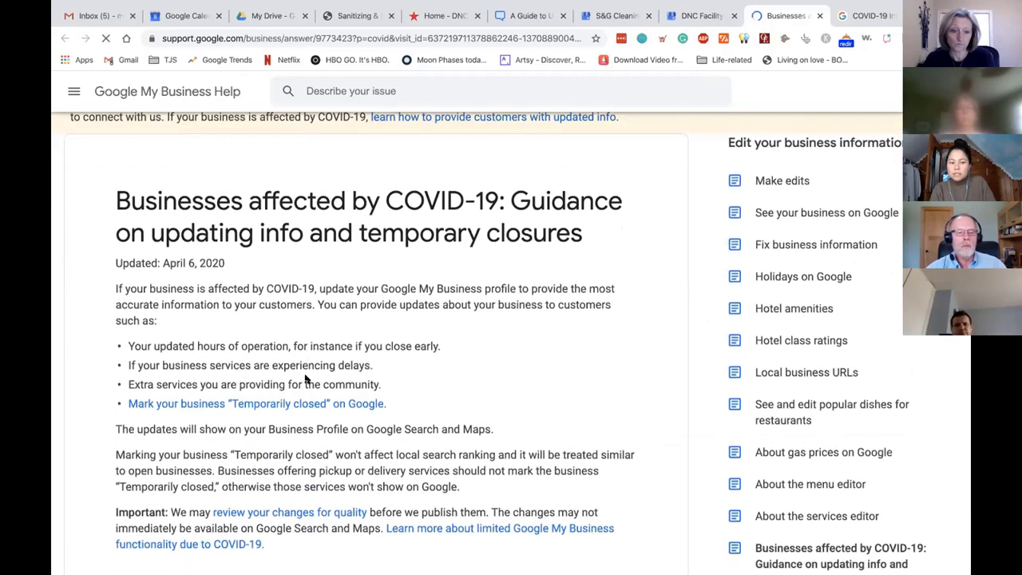
{"action": "scroll", "coordinate": [306, 379], "scroll_direction": "down", "scroll_amount": 3}
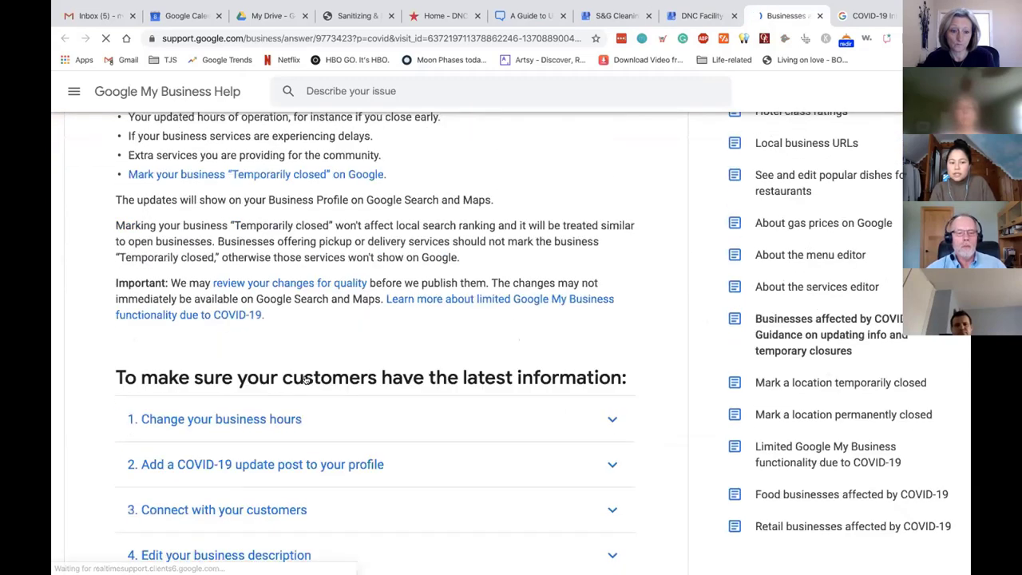
{"action": "scroll", "coordinate": [305, 380], "scroll_direction": "down", "scroll_amount": 2}
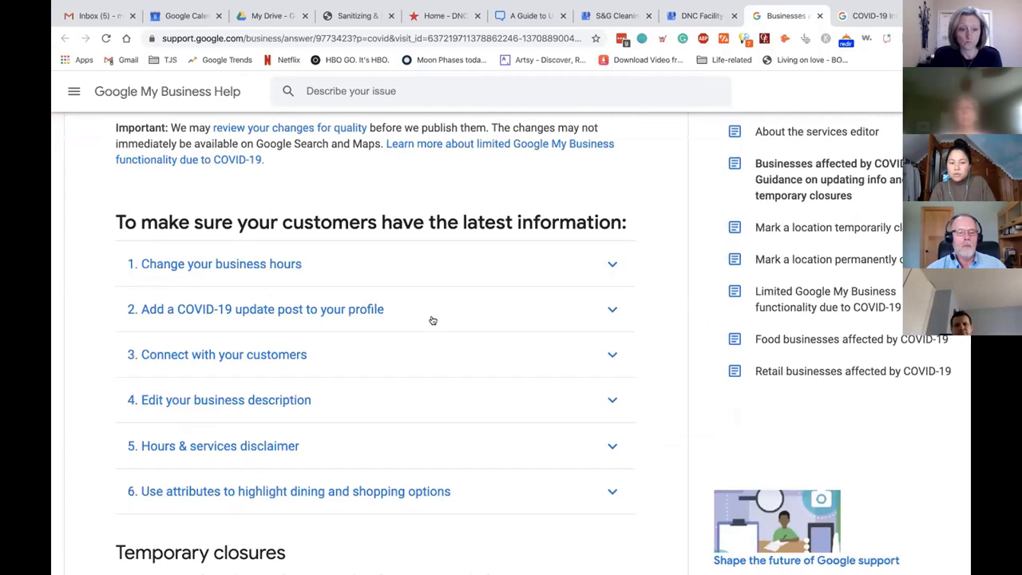
{"action": "scroll", "coordinate": [408, 403], "scroll_direction": "down", "scroll_amount": 1}
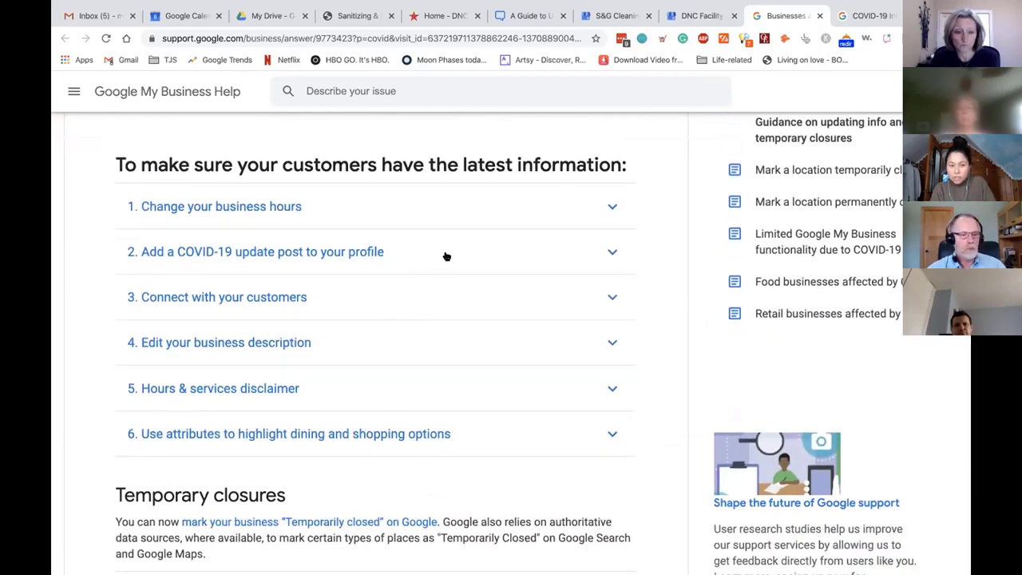
{"action": "scroll", "coordinate": [446, 256], "scroll_direction": "up", "scroll_amount": 1}
{"action": "scroll", "coordinate": [446, 256], "scroll_direction": "up", "scroll_amount": 10}
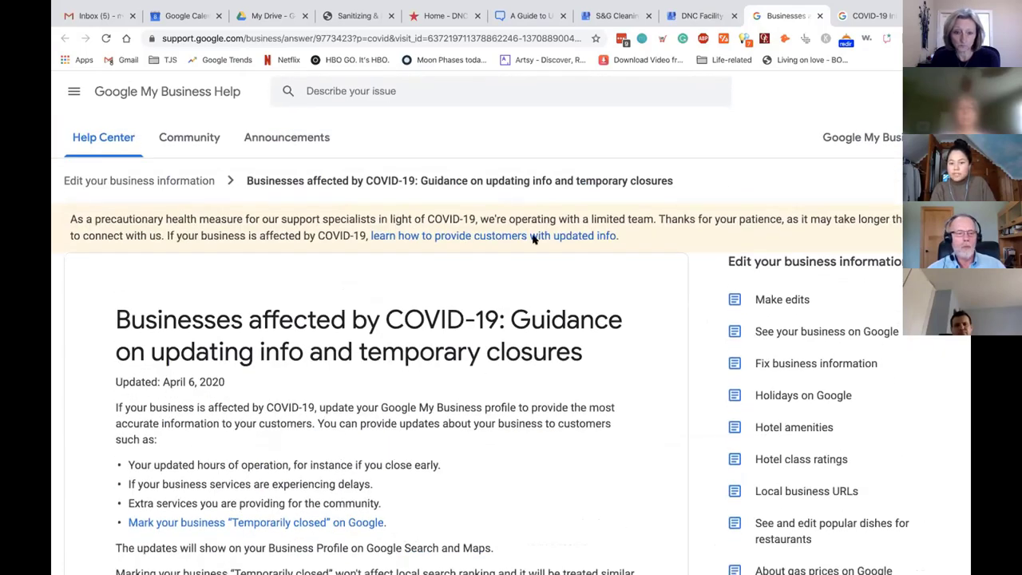
{"action": "left_click", "coordinate": [710, 11]}
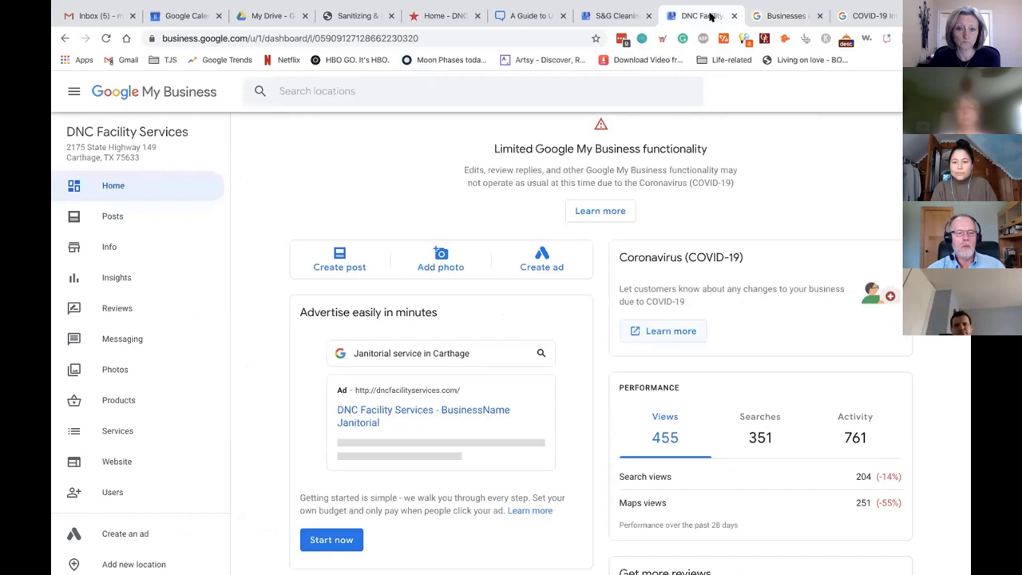